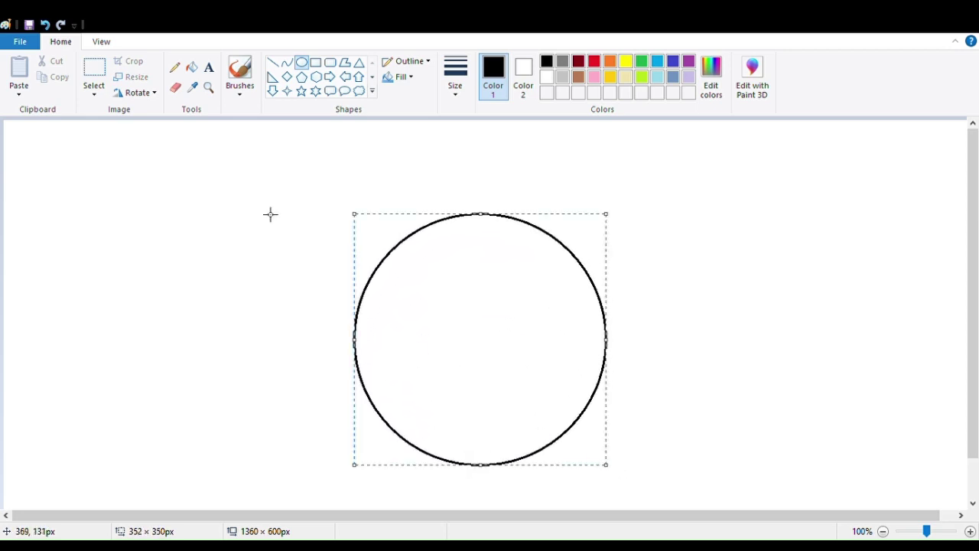
Draw two upright ovals as eyes inside the circle, about 76 × 99 px for the right and 78 × 107 px for the left.
{"action": "left_click", "coordinate": [303, 65]}
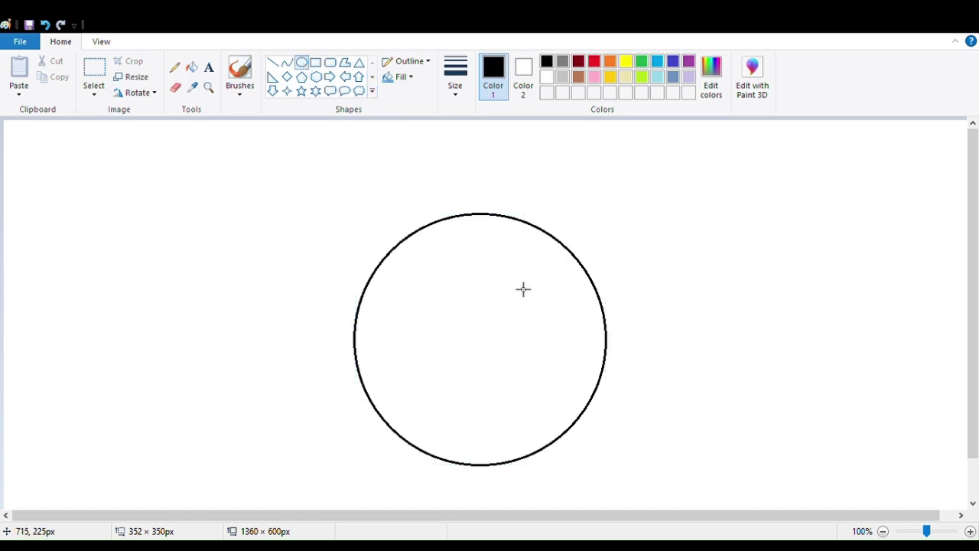
{"action": "left_click_drag", "start_coordinate": [508, 281], "coordinate": [566, 357]}
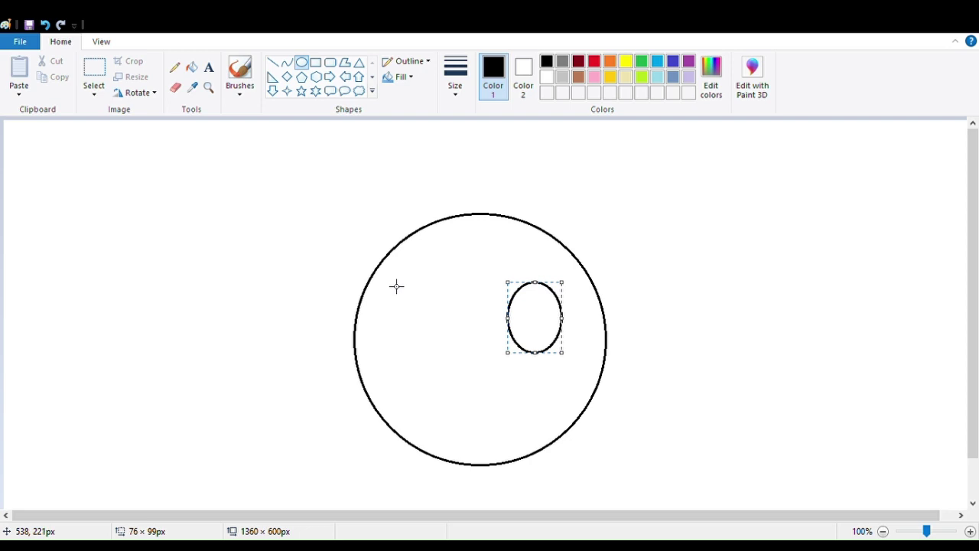
{"action": "mouse_move", "coordinate": [391, 282]}
{"action": "left_mouse_down"}
{"action": "mouse_move", "coordinate": [442, 367]}
{"action": "mouse_move", "coordinate": [454, 367]}
{"action": "left_mouse_up"}
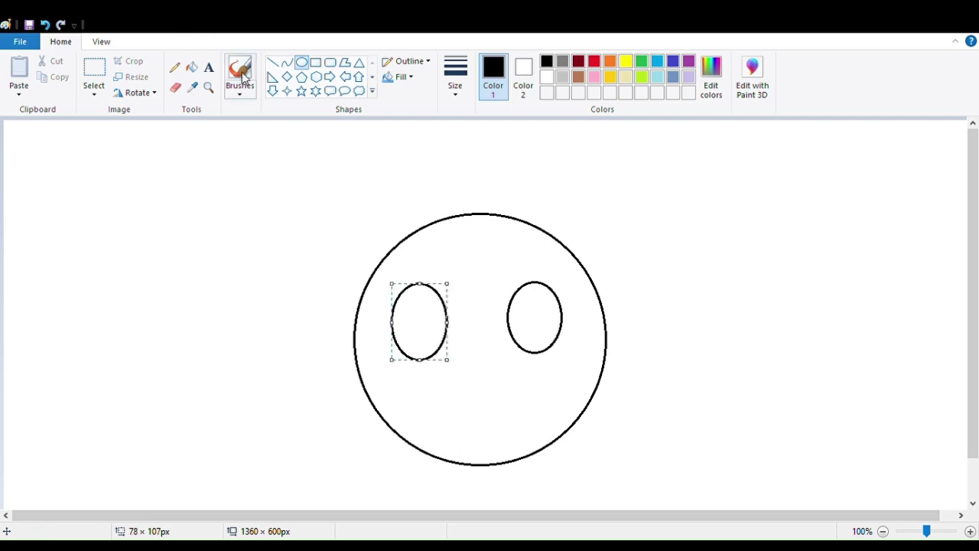
Draw a smaller oval inside each eye, about 42 × 59 px in the right and 42 × 62 px in the left.
{"action": "left_click", "coordinate": [298, 61]}
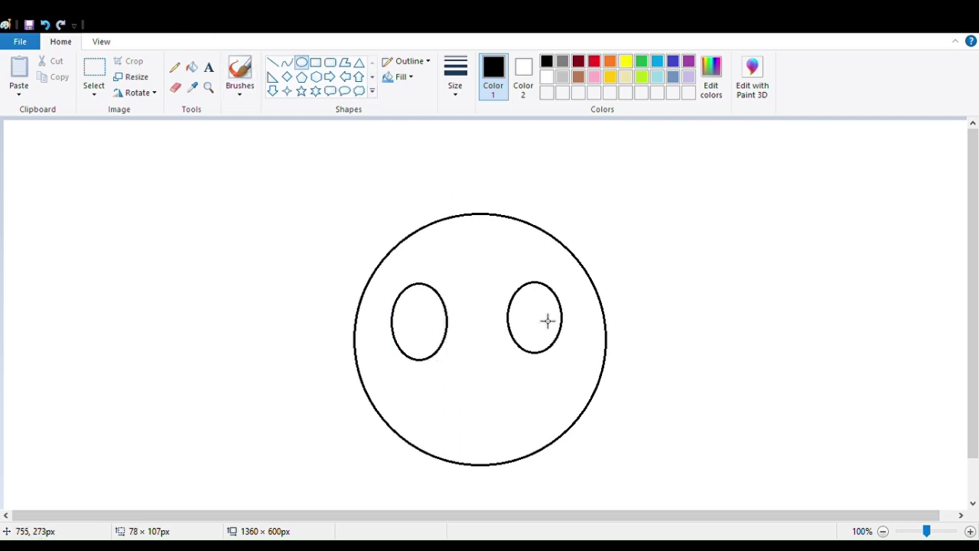
{"action": "left_click_drag", "start_coordinate": [527, 306], "coordinate": [555, 348]}
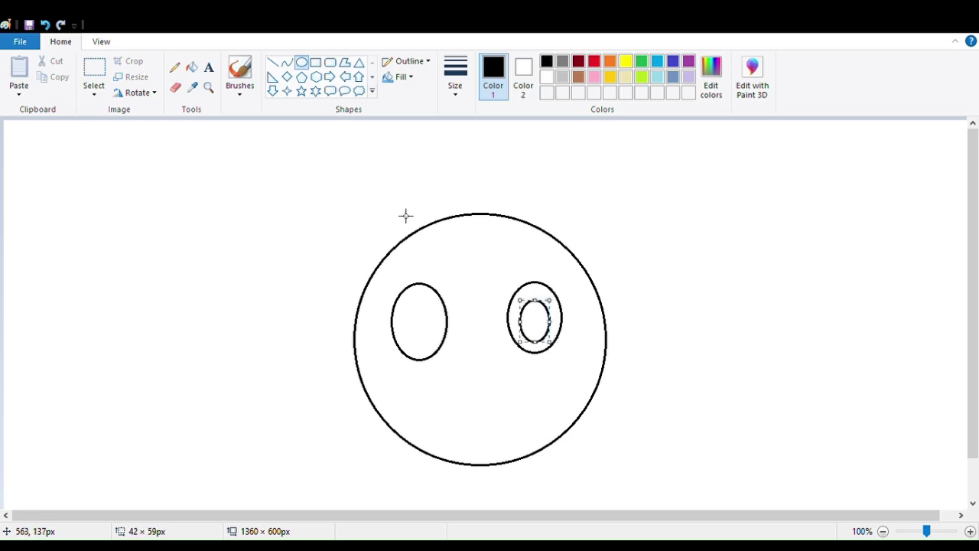
{"action": "left_click", "coordinate": [302, 64]}
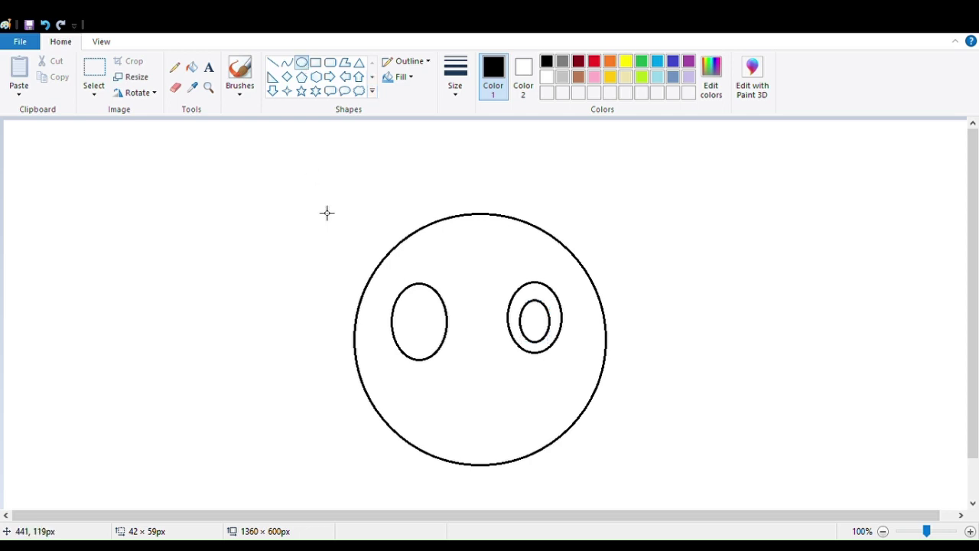
{"action": "left_click_drag", "start_coordinate": [414, 309], "coordinate": [443, 352]}
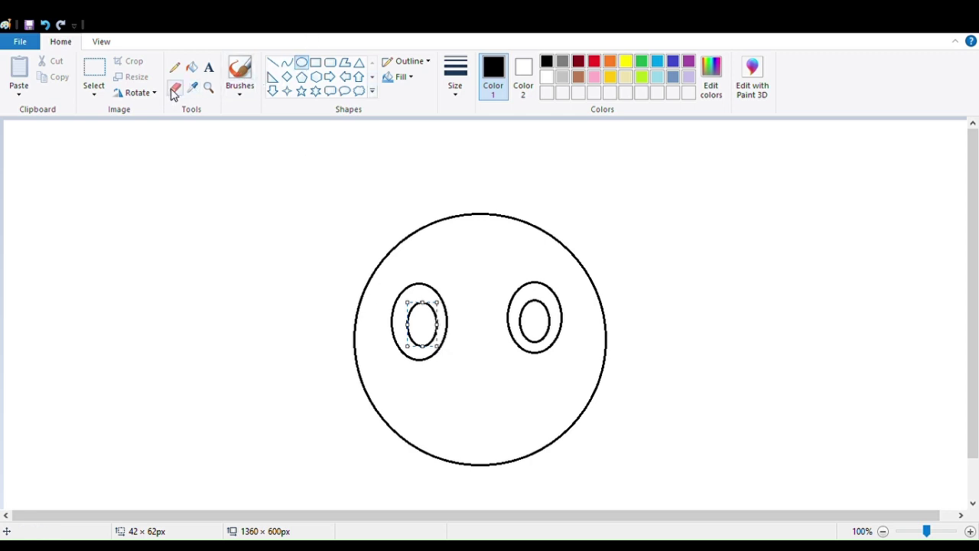
Draw an upward-arching curve across the lower part of each eye, about 54 × 18 px on the left and 58 × 17 px on the right.
{"action": "left_click", "coordinate": [287, 62]}
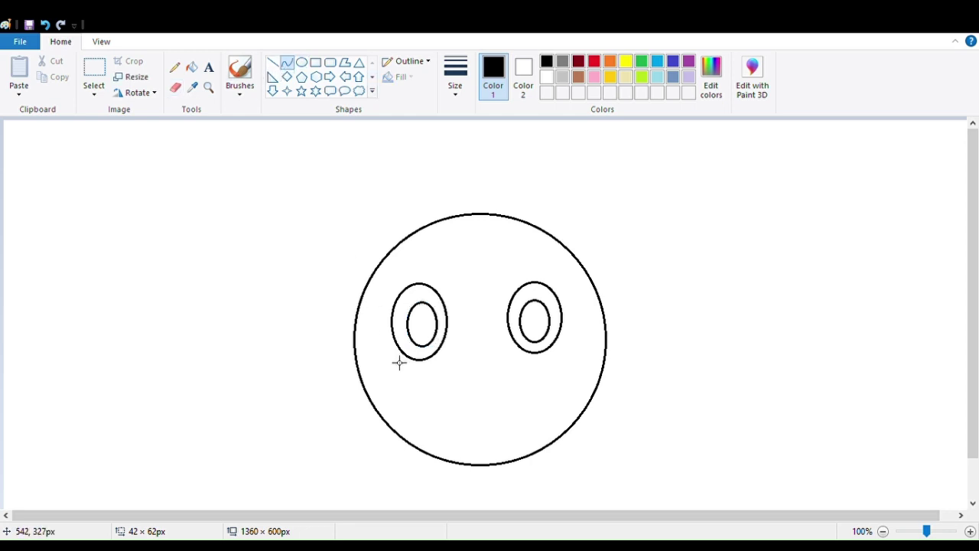
{"action": "left_click_drag", "start_coordinate": [399, 364], "coordinate": [420, 348]}
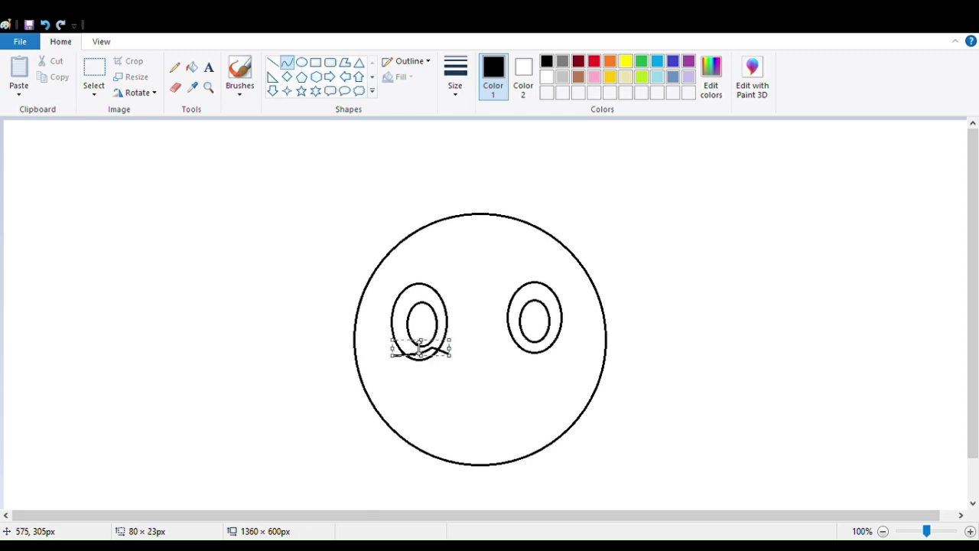
{"action": "key", "text": "Escape"}
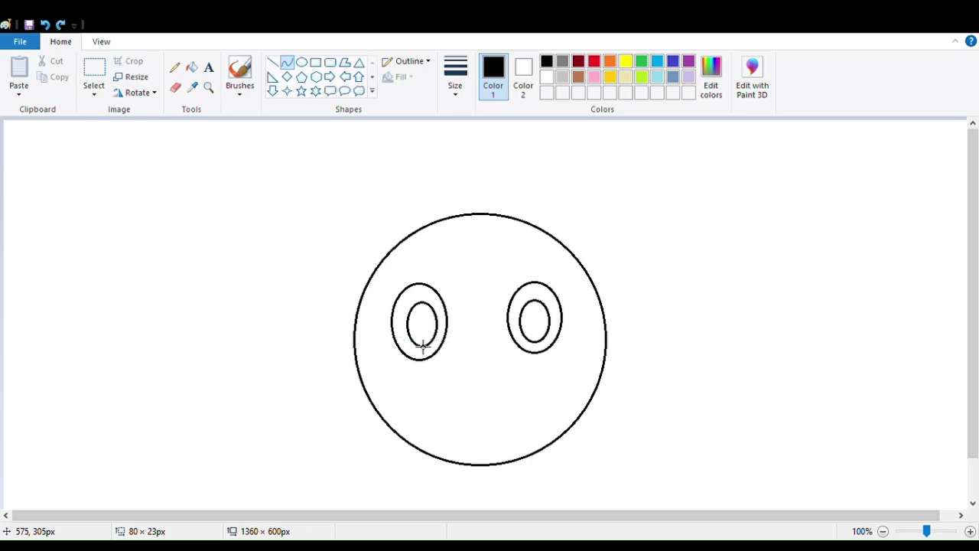
{"action": "left_click", "coordinate": [408, 358]}
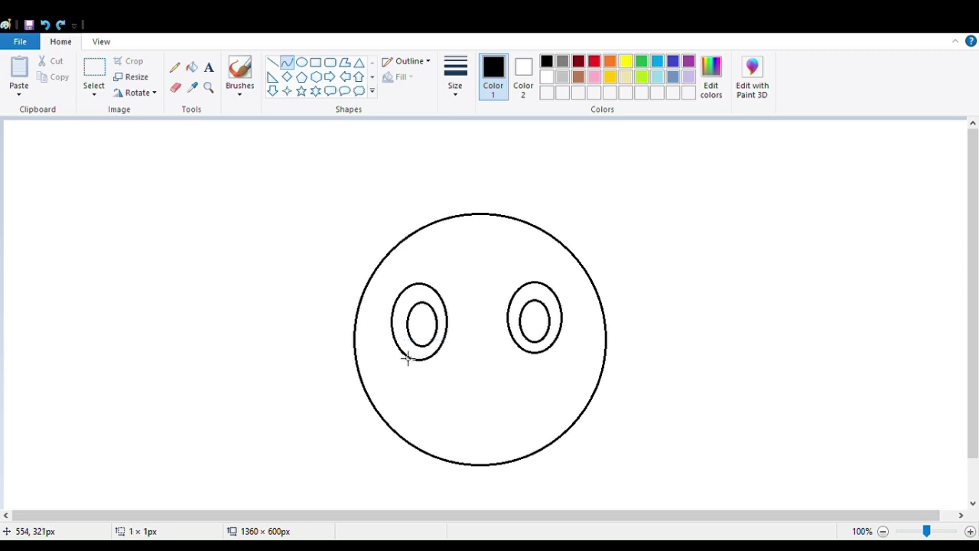
{"action": "mouse_move", "coordinate": [408, 358]}
{"action": "left_mouse_down"}
{"action": "mouse_move", "coordinate": [446, 357]}
{"action": "mouse_move", "coordinate": [426, 346]}
{"action": "left_mouse_up"}
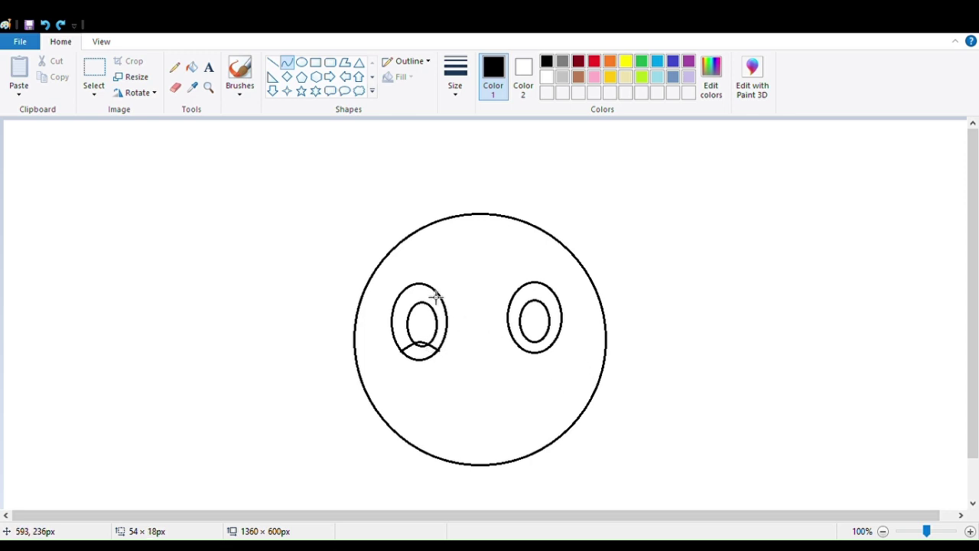
{"action": "left_click", "coordinate": [287, 64]}
{"action": "mouse_move", "coordinate": [524, 350]}
{"action": "left_mouse_down"}
{"action": "mouse_move", "coordinate": [564, 350]}
{"action": "mouse_move", "coordinate": [533, 333]}
{"action": "left_mouse_up"}
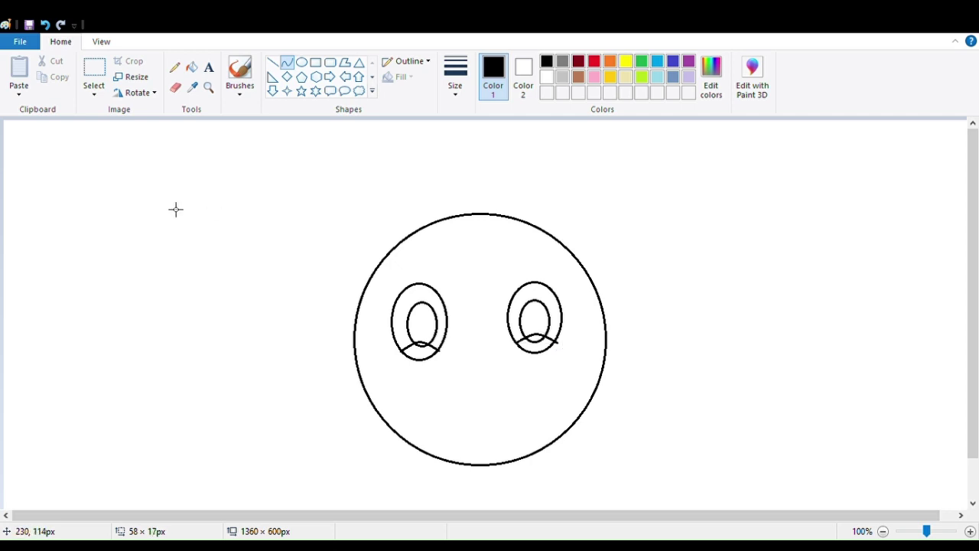
Erase the parts of both eye outlines that lie below the arched curves.
{"action": "left_click", "coordinate": [176, 88]}
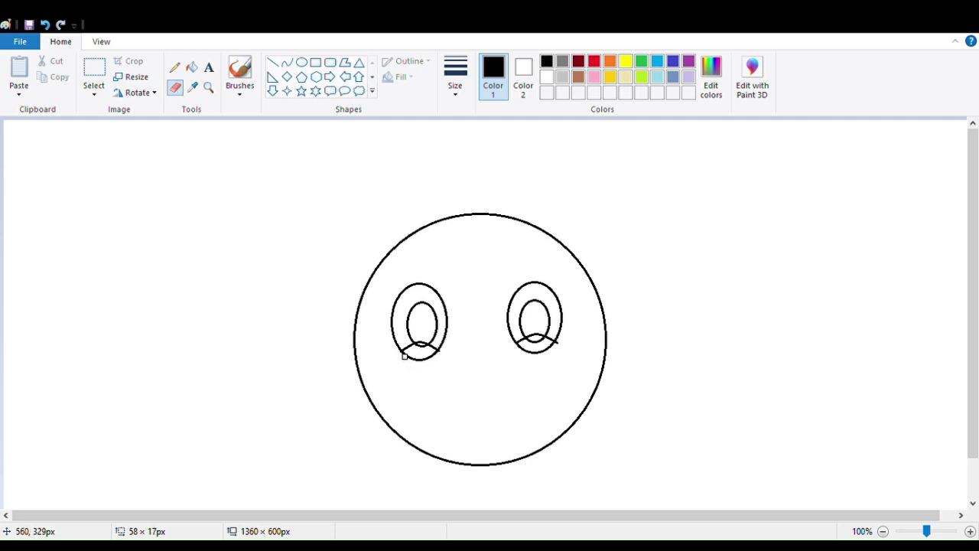
{"action": "left_click_drag", "start_coordinate": [404, 354], "coordinate": [432, 356]}
{"action": "left_click_drag", "start_coordinate": [562, 349], "coordinate": [538, 352]}
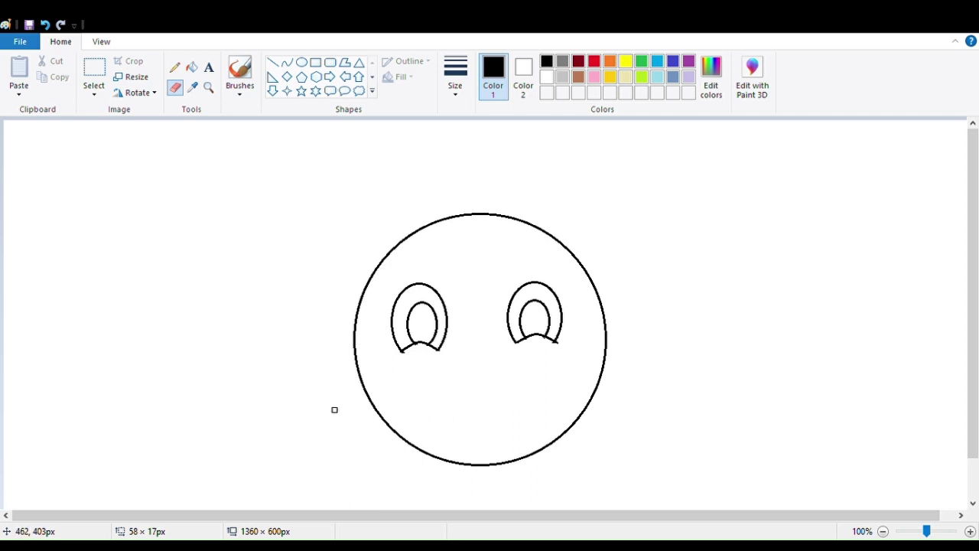
Draw the upper smile line as a downward-bowed curve about 117 × 29 px, centred below the eyes.
{"action": "left_click", "coordinate": [288, 64]}
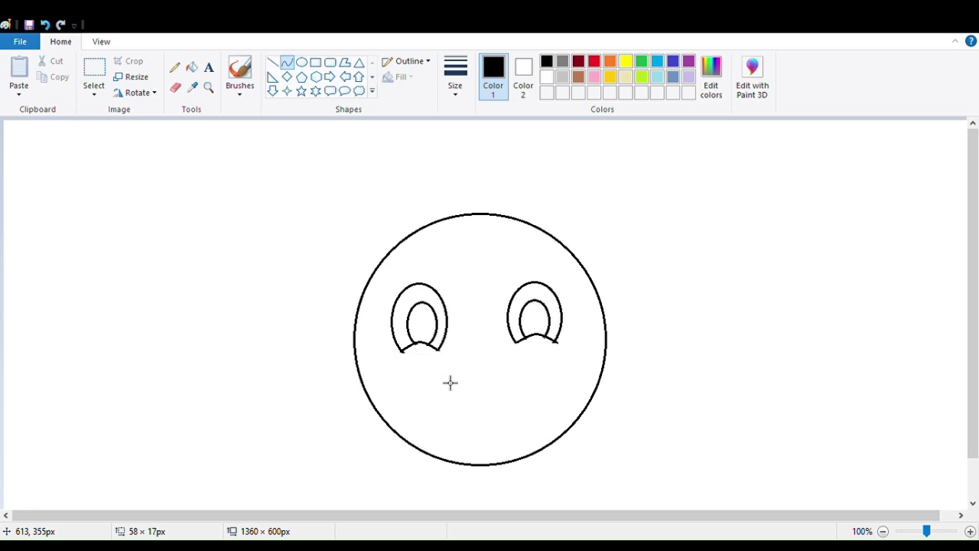
{"action": "left_click_drag", "start_coordinate": [450, 383], "coordinate": [533, 382]}
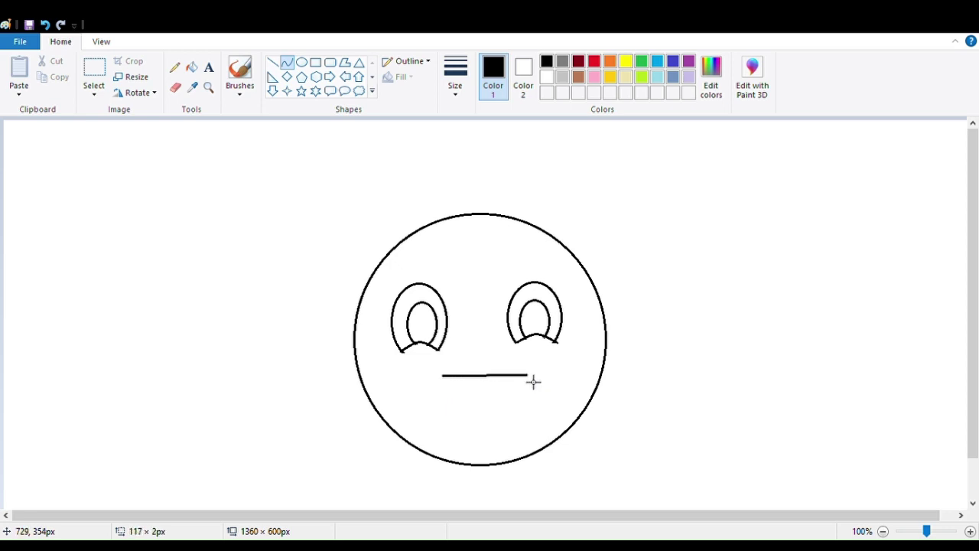
{"action": "left_click", "coordinate": [490, 402]}
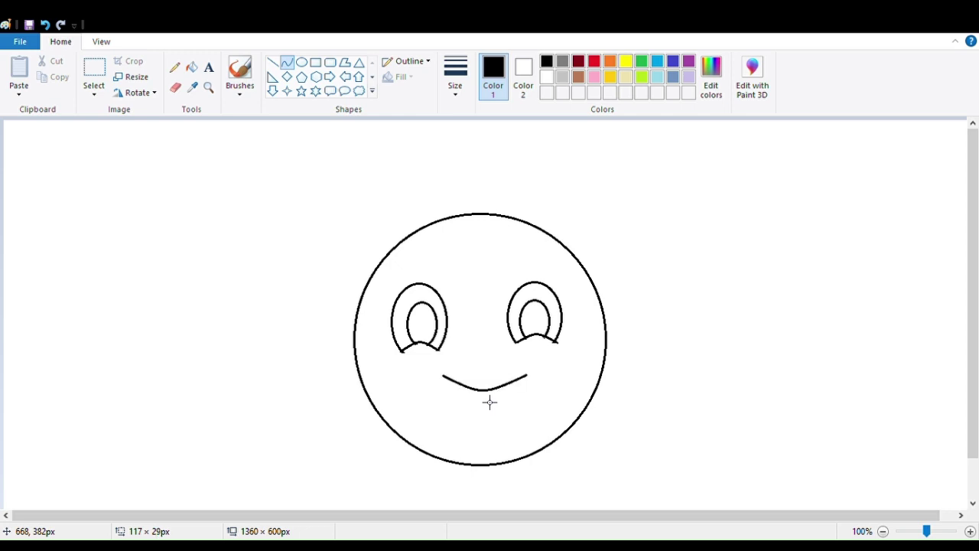
Close the mouth with a deeper curve about 115 × 48 px between the smile's ends, and add a short curve beneath it.
{"action": "left_click", "coordinate": [286, 64]}
{"action": "left_click_drag", "start_coordinate": [451, 385], "coordinate": [531, 383]}
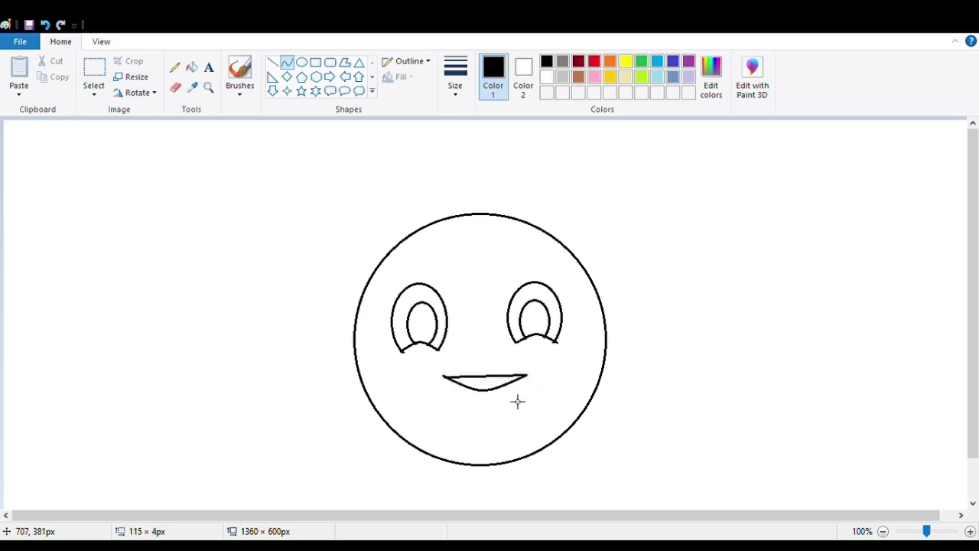
{"action": "left_click_drag", "start_coordinate": [492, 416], "coordinate": [493, 416]}
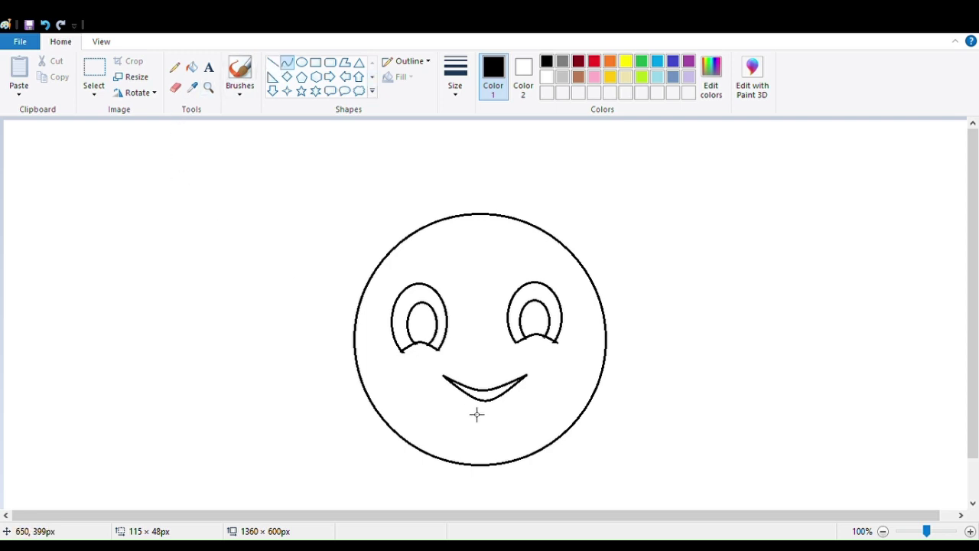
{"action": "left_click_drag", "start_coordinate": [475, 413], "coordinate": [494, 423]}
Draw the right eyebrow from an arched curve about 56 × 25 px and a flatter curve joining its ends.
{"action": "left_click", "coordinate": [286, 61]}
{"action": "mouse_move", "coordinate": [522, 277]}
{"action": "left_mouse_down"}
{"action": "mouse_move", "coordinate": [560, 276]}
{"action": "mouse_move", "coordinate": [534, 253]}
{"action": "left_mouse_up"}
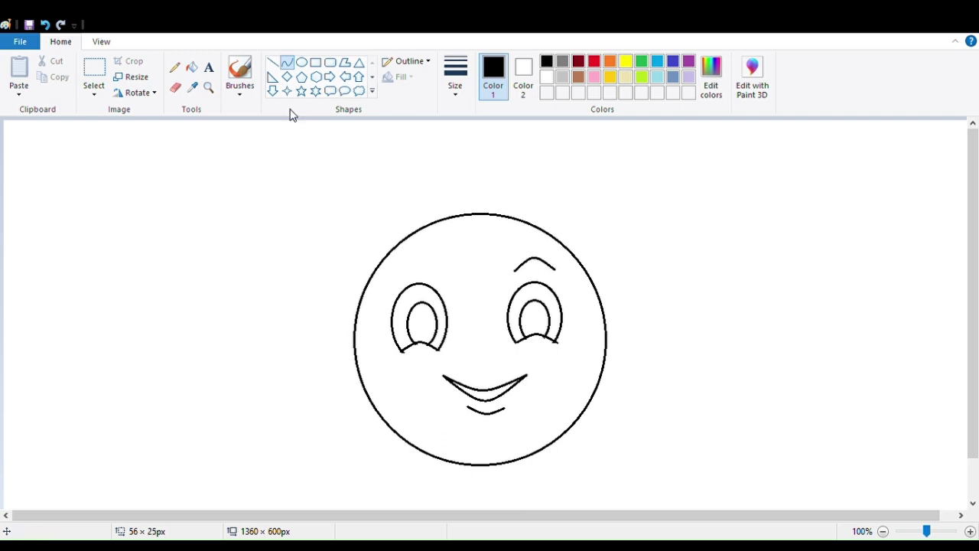
{"action": "left_click", "coordinate": [288, 62]}
{"action": "mouse_move", "coordinate": [521, 277]}
{"action": "left_mouse_down"}
{"action": "mouse_move", "coordinate": [562, 276]}
{"action": "mouse_move", "coordinate": [542, 269]}
{"action": "left_mouse_up"}
Draw the left eyebrow from an arched curve about 52 × 22 px and a flatter closing curve about 56 × 13 px.
{"action": "left_click", "coordinate": [287, 61]}
{"action": "left_click_drag", "start_coordinate": [445, 272], "coordinate": [424, 249]}
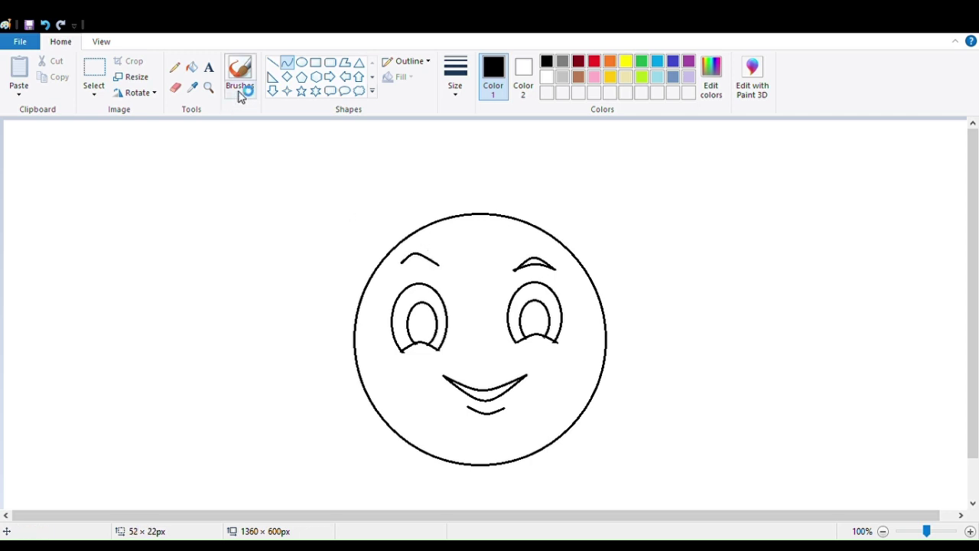
{"action": "left_click", "coordinate": [284, 68]}
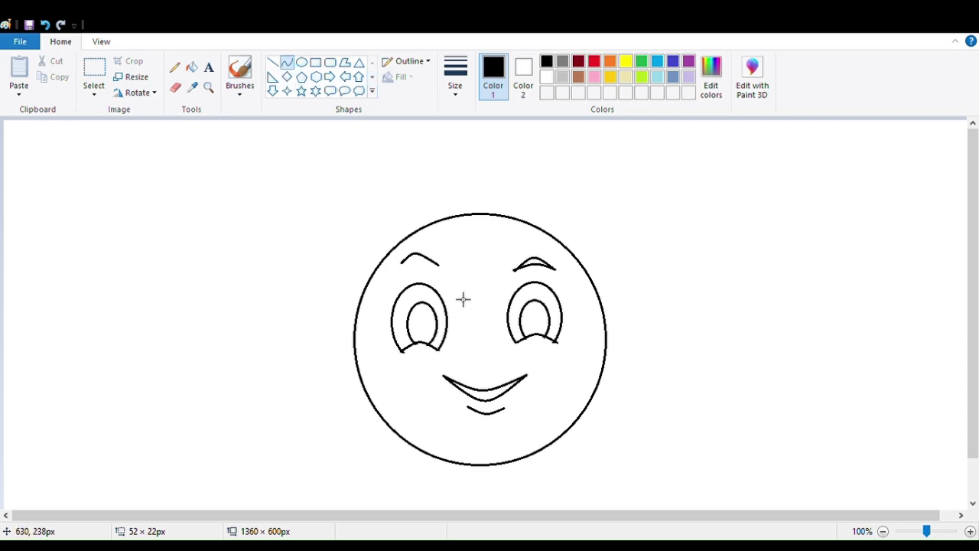
{"action": "mouse_move", "coordinate": [445, 273]}
{"action": "left_mouse_down"}
{"action": "mouse_move", "coordinate": [407, 271]}
{"action": "mouse_move", "coordinate": [427, 263]}
{"action": "left_mouse_up"}
{"action": "left_click", "coordinate": [192, 69]}
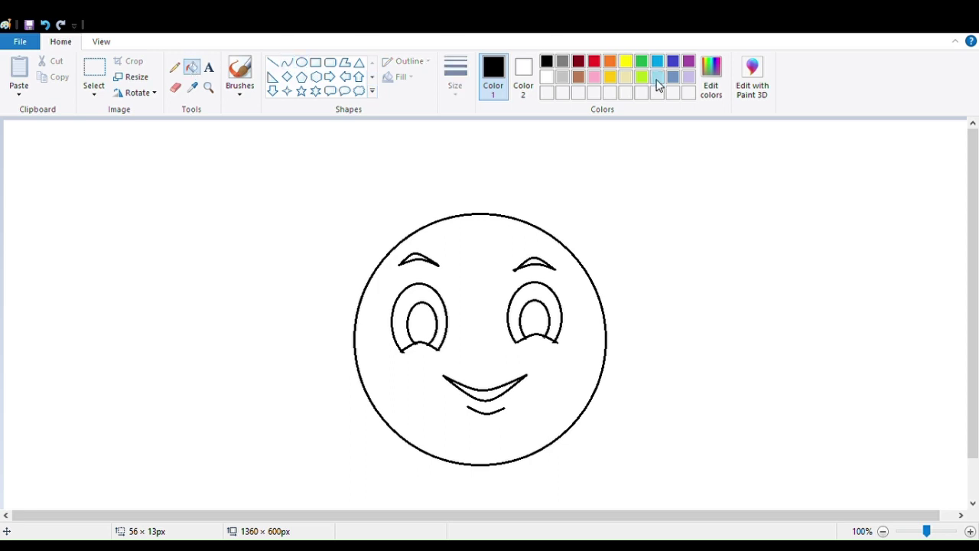
Draw a rounded band on the head's upper right edge from two joined curves, about 46 × 25 px and 58 × 42 px.
{"action": "left_click", "coordinate": [287, 63]}
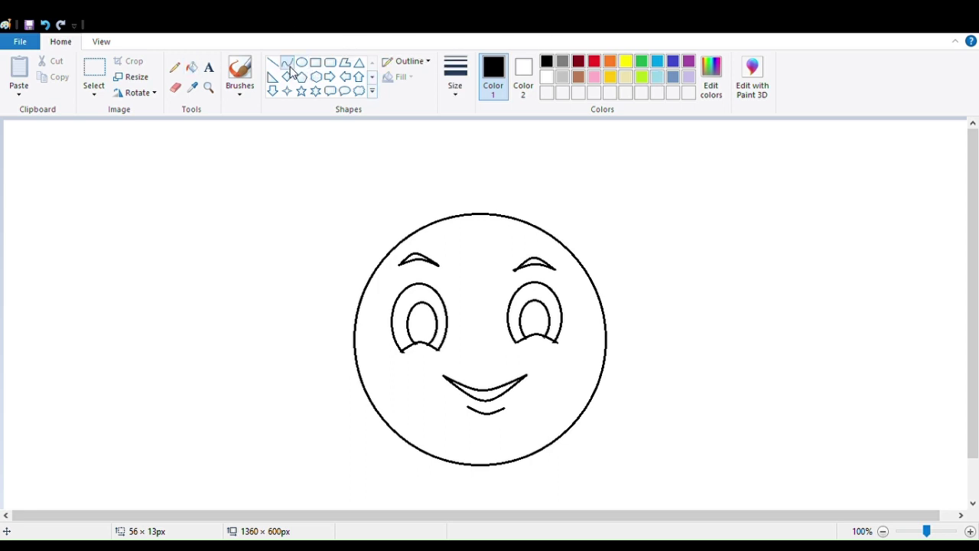
{"action": "left_click_drag", "start_coordinate": [485, 213], "coordinate": [522, 212]}
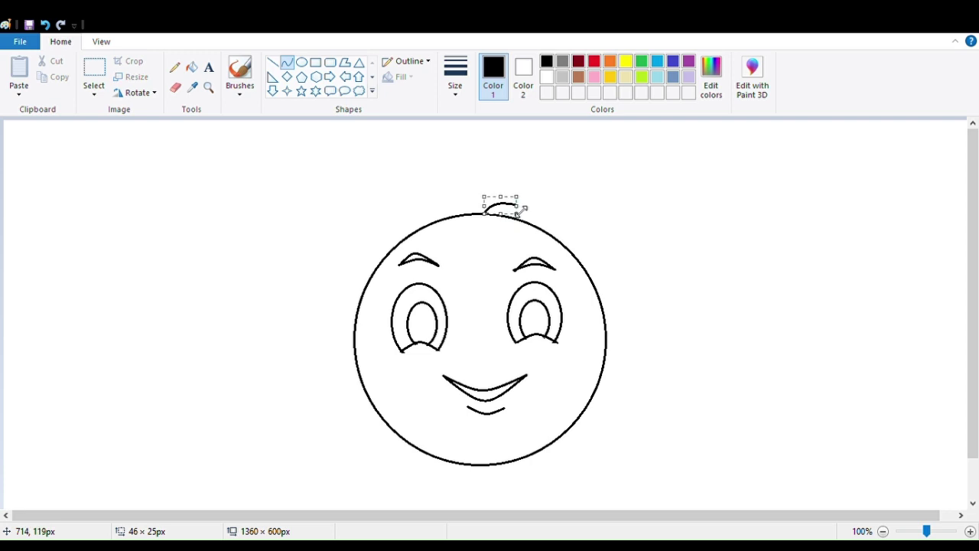
{"action": "left_click", "coordinate": [288, 65]}
{"action": "left_click_drag", "start_coordinate": [520, 208], "coordinate": [563, 221]}
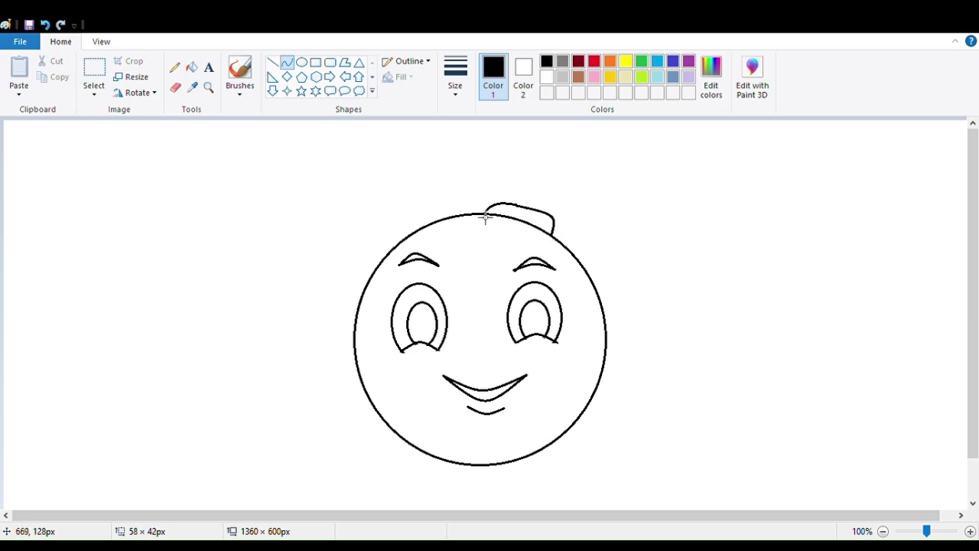
Draw an arched curve about 122 × 65 px rising from the top of the band toward the upper right.
{"action": "left_click", "coordinate": [284, 67]}
{"action": "left_click_drag", "start_coordinate": [514, 208], "coordinate": [602, 180]}
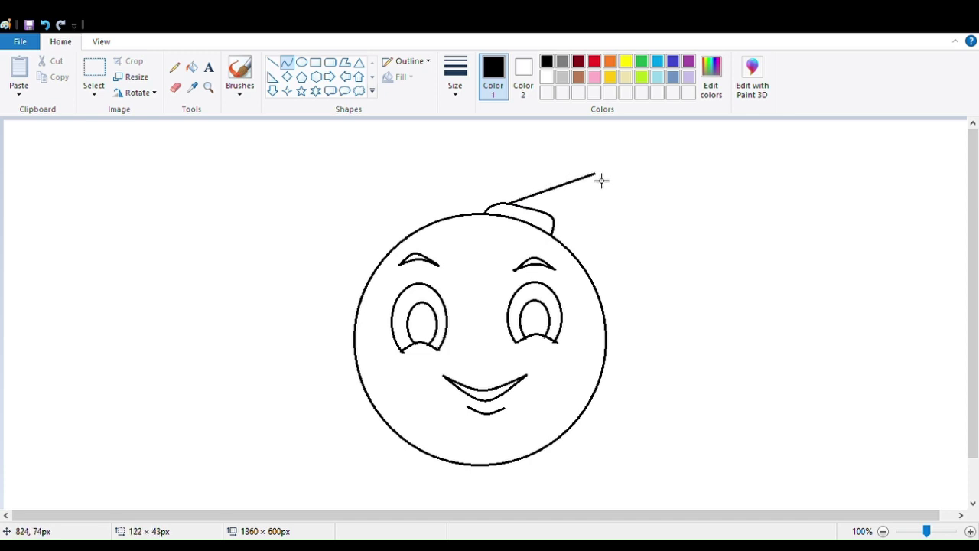
{"action": "left_click_drag", "start_coordinate": [541, 164], "coordinate": [534, 167]}
{"action": "left_click", "coordinate": [563, 163]}
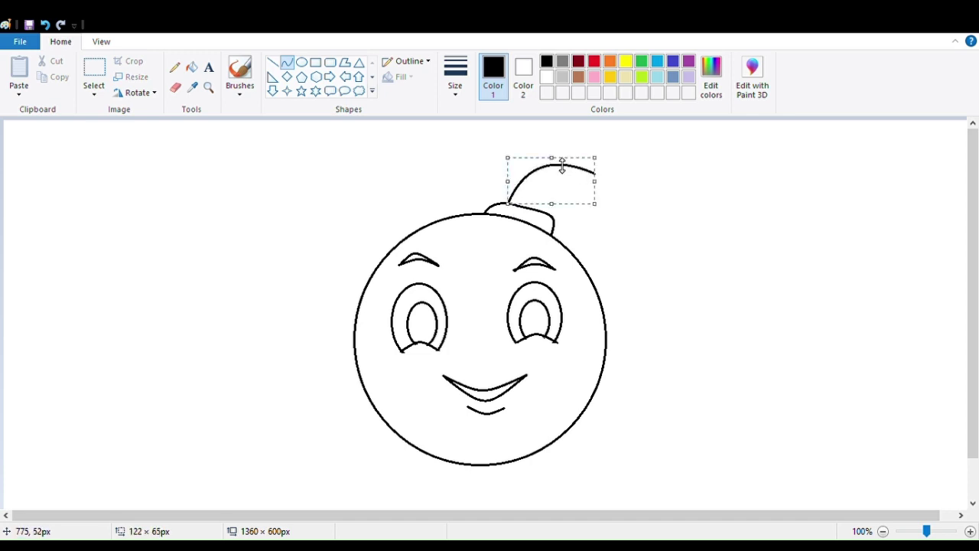
Extend the arch with an S-shaped curve about 47 × 111 px running down from its right end.
{"action": "left_click", "coordinate": [287, 62]}
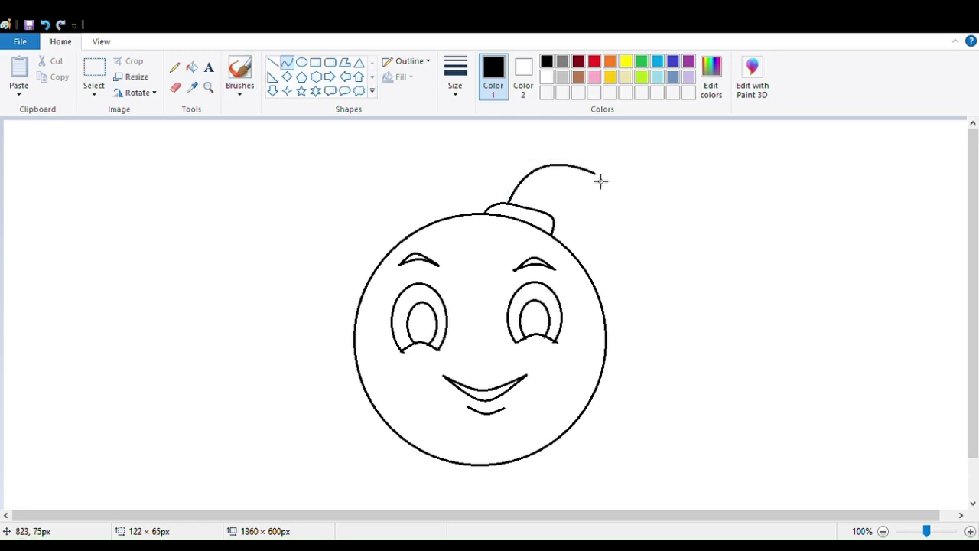
{"action": "left_click_drag", "start_coordinate": [595, 173], "coordinate": [633, 260]}
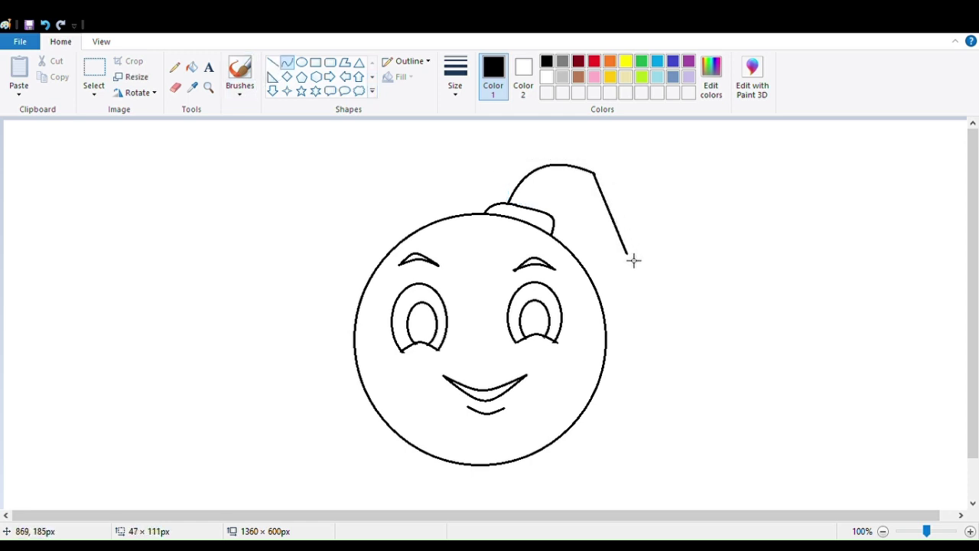
{"action": "left_click", "coordinate": [628, 186]}
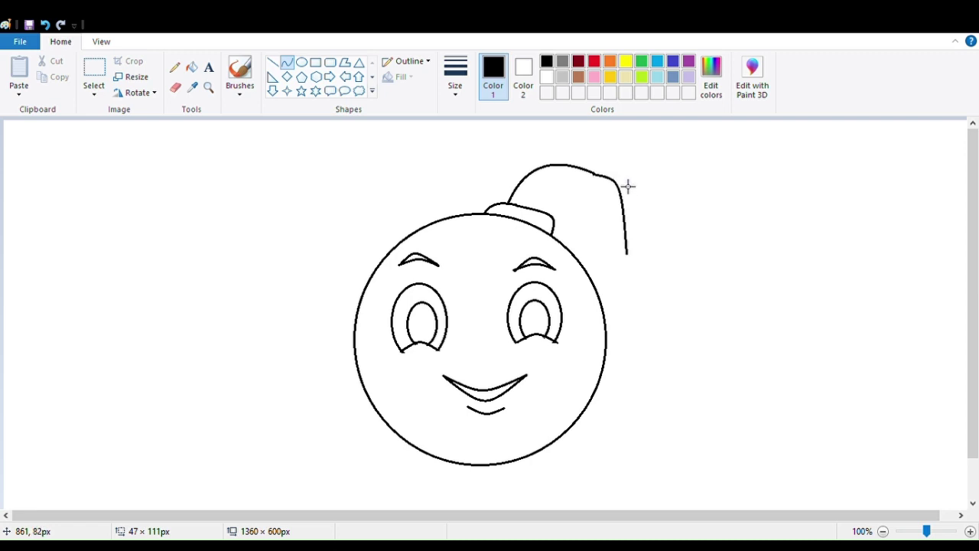
{"action": "left_click", "coordinate": [616, 236]}
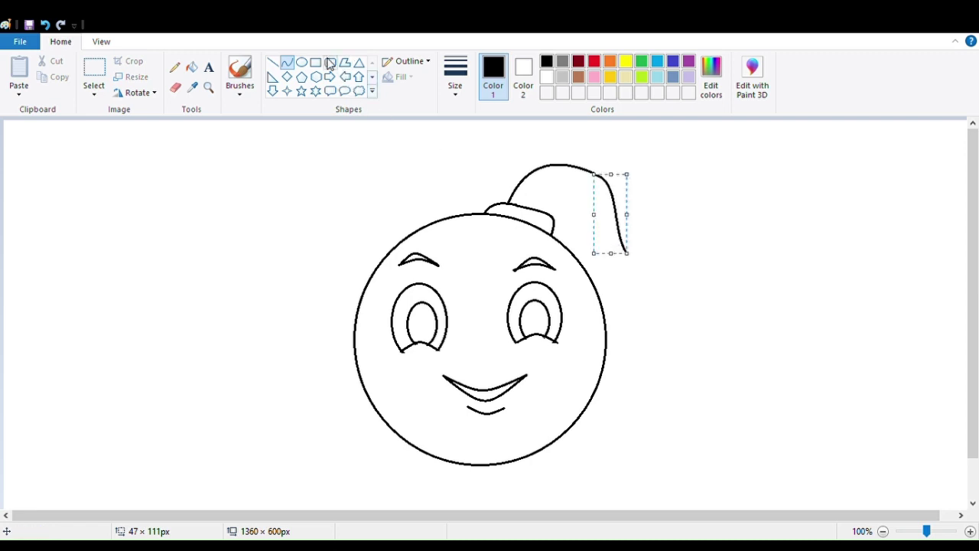
Draw a slightly sagging curve about 64 × 17 px from the band's lower right corner toward the hanging S-shaped line.
{"action": "left_click", "coordinate": [288, 66]}
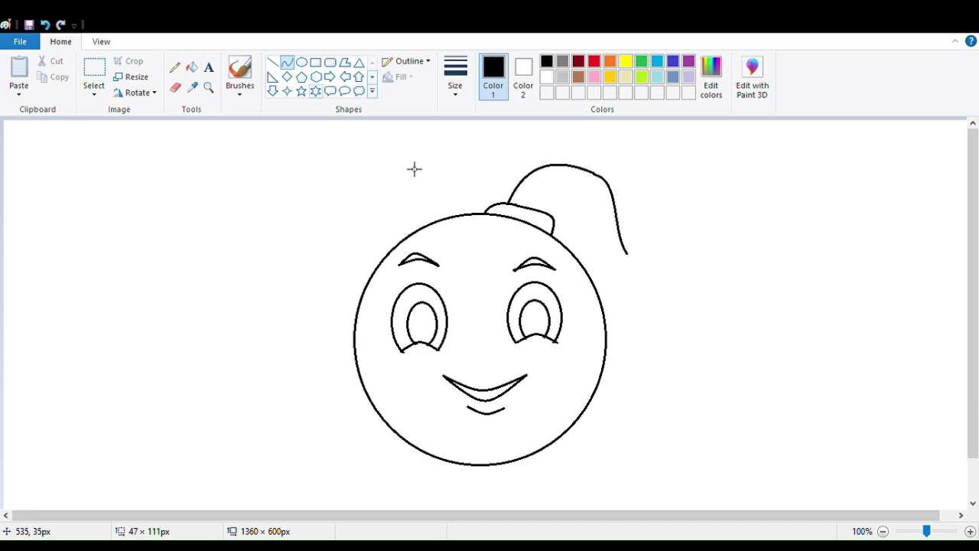
{"action": "left_click_drag", "start_coordinate": [556, 238], "coordinate": [604, 247]}
{"action": "left_click", "coordinate": [588, 252]}
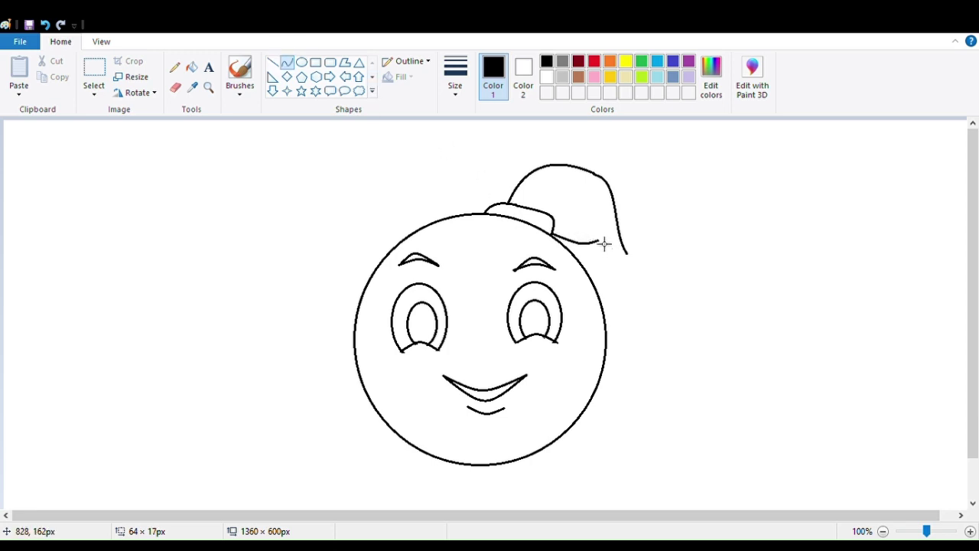
Close the lower tip of the hanging shape above the head with a black curve about 41 × 28 px.
{"action": "mouse_move", "coordinate": [604, 242]}
{"action": "left_mouse_down"}
{"action": "mouse_move", "coordinate": [638, 267]}
{"action": "mouse_move", "coordinate": [612, 253]}
{"action": "left_mouse_up"}
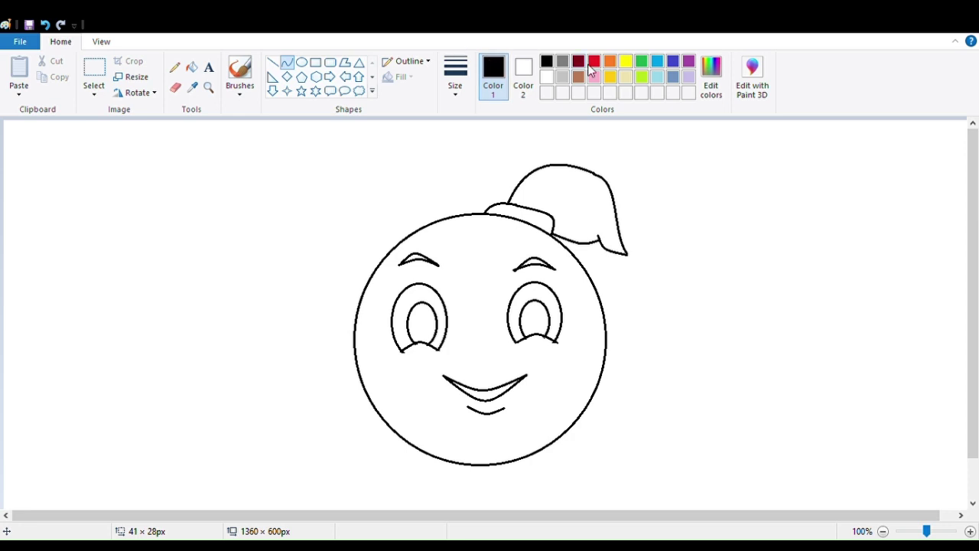
{"action": "left_click", "coordinate": [610, 78]}
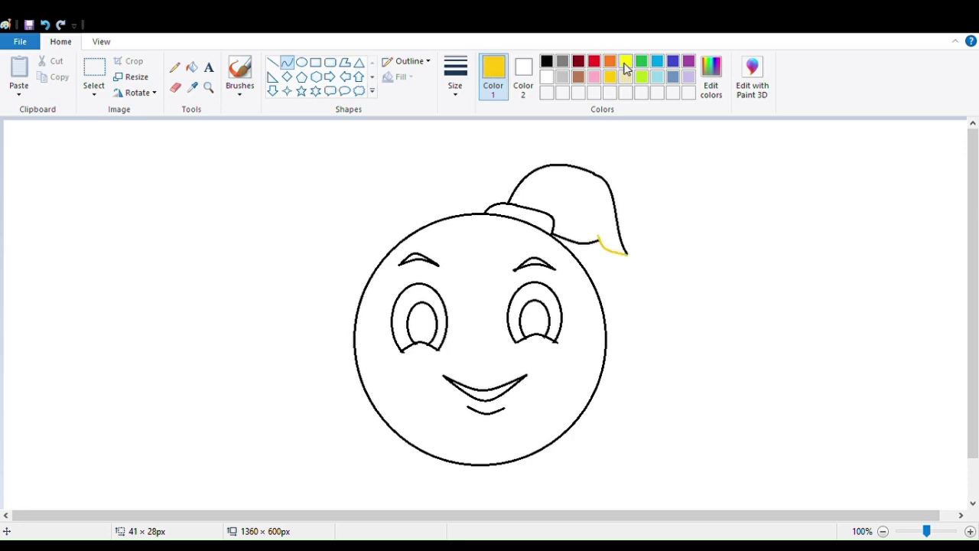
{"action": "left_click", "coordinate": [626, 63]}
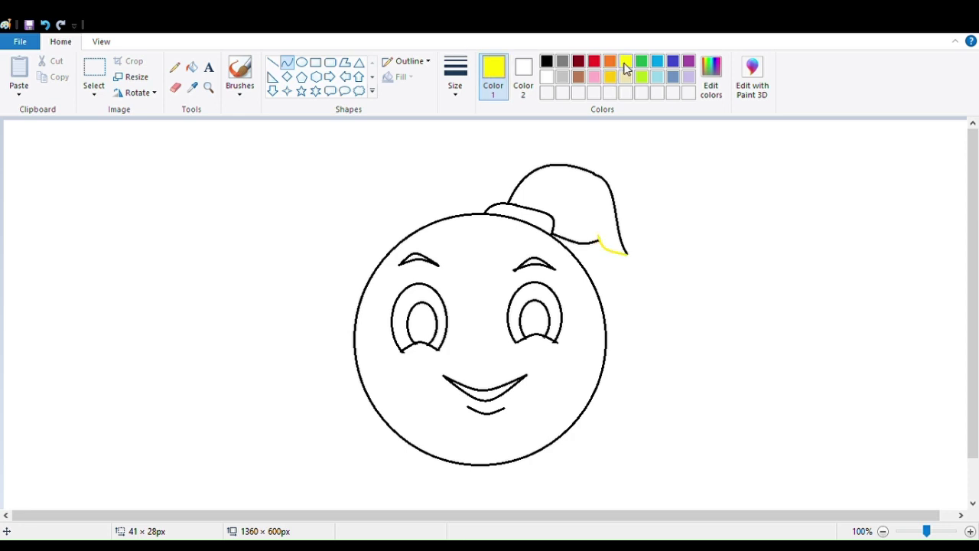
{"action": "left_click", "coordinate": [546, 61]}
{"action": "left_click", "coordinate": [302, 62]}
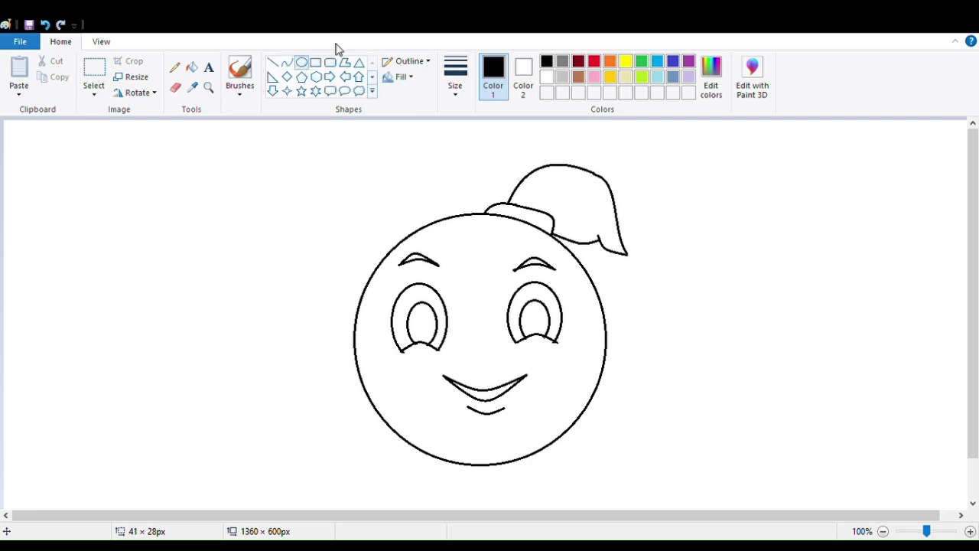
Fill the round face with yellow and the band on the head's upper right edge with red.
{"action": "left_click", "coordinate": [625, 63]}
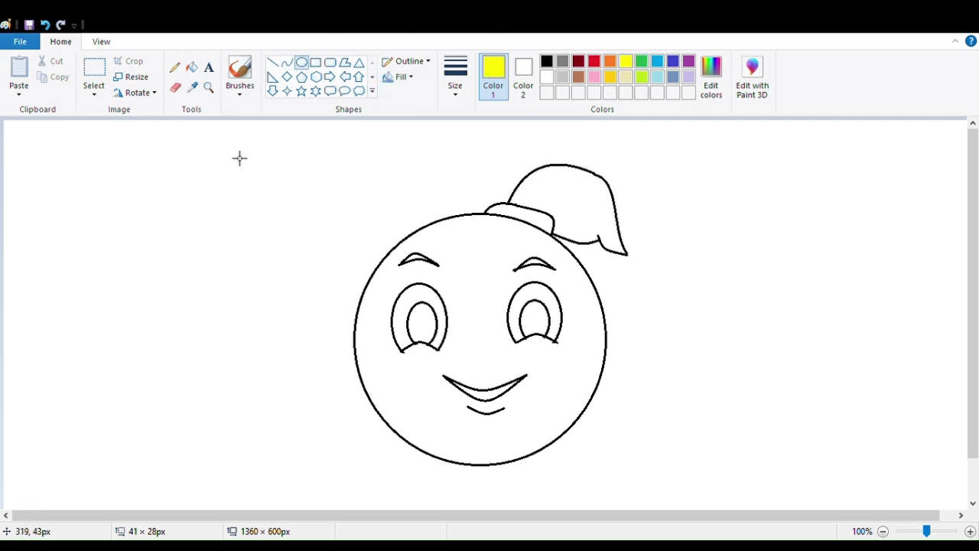
{"action": "left_click", "coordinate": [193, 69]}
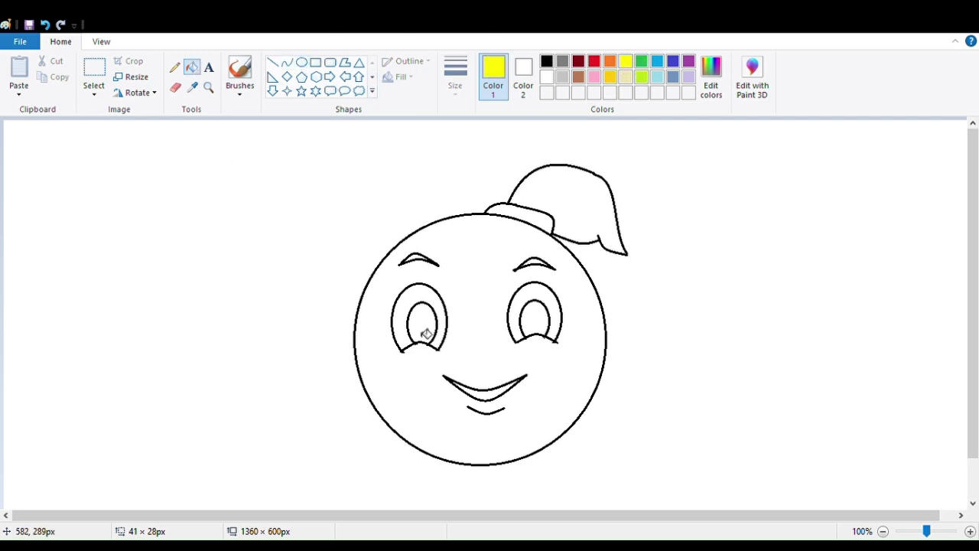
{"action": "left_click", "coordinate": [473, 255]}
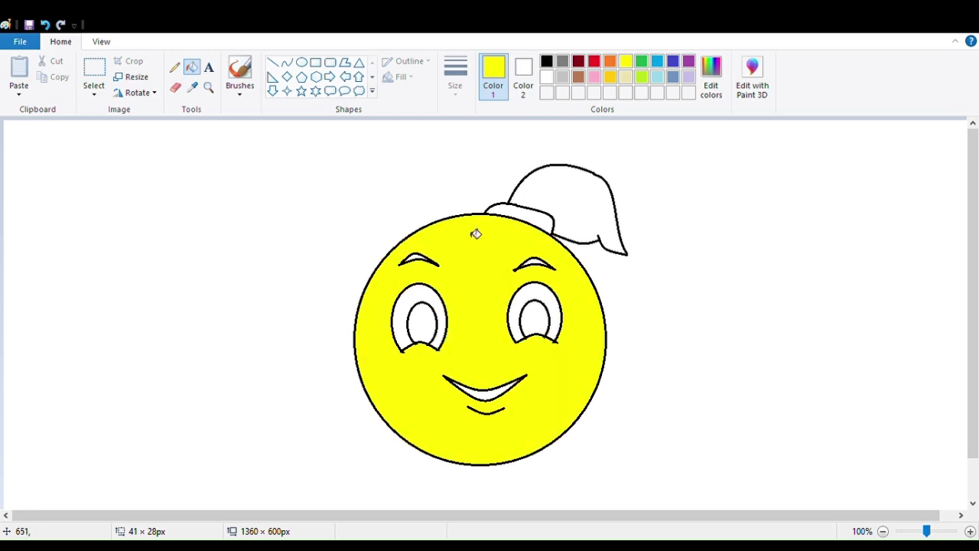
{"action": "left_click", "coordinate": [598, 64]}
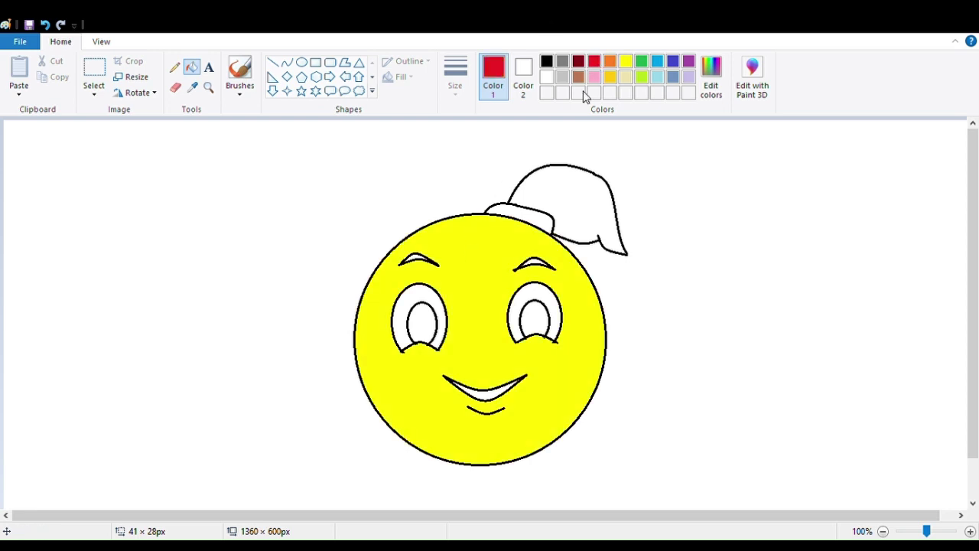
{"action": "left_click", "coordinate": [542, 226]}
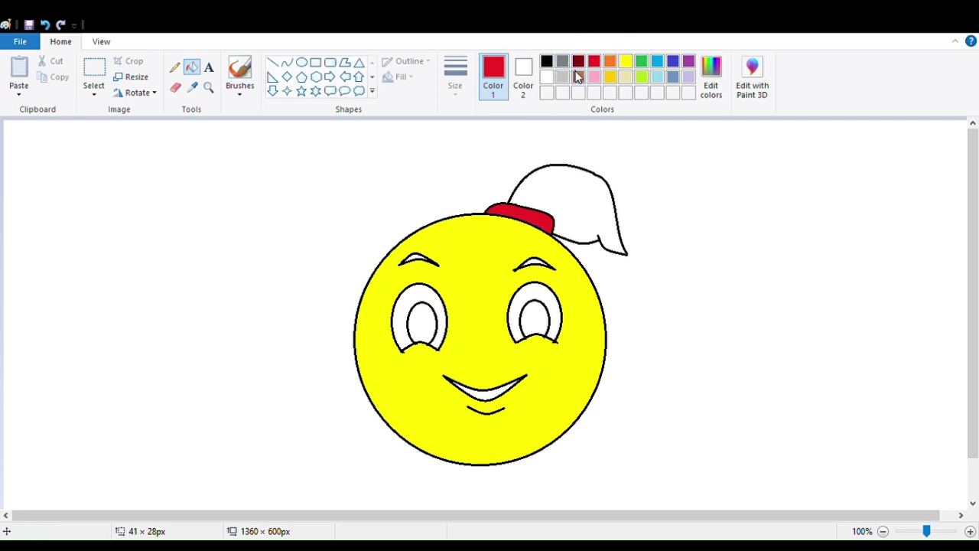
Try filling the areas around the pupils of both eyes with dark red.
{"action": "left_click", "coordinate": [578, 78]}
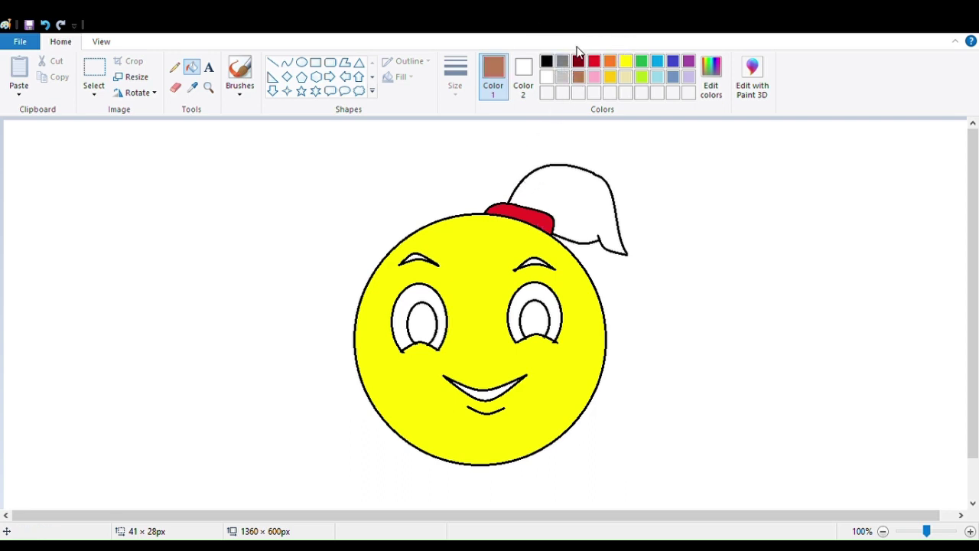
{"action": "left_click", "coordinate": [578, 62]}
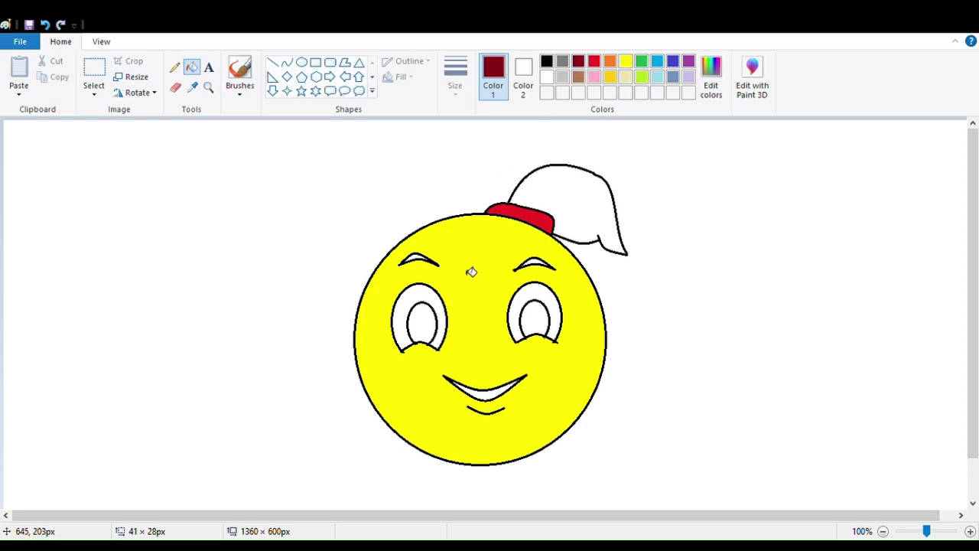
{"action": "left_click", "coordinate": [433, 302]}
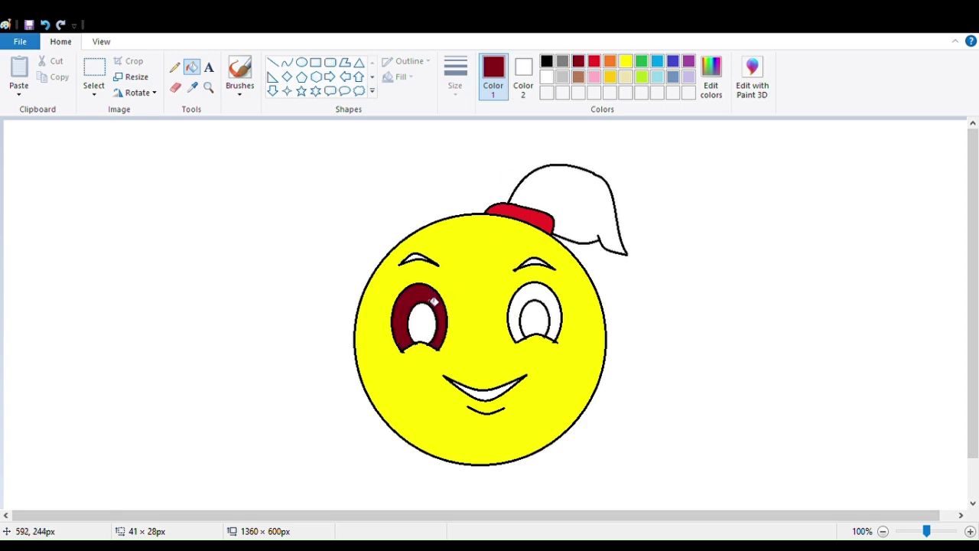
{"action": "left_click", "coordinate": [546, 306]}
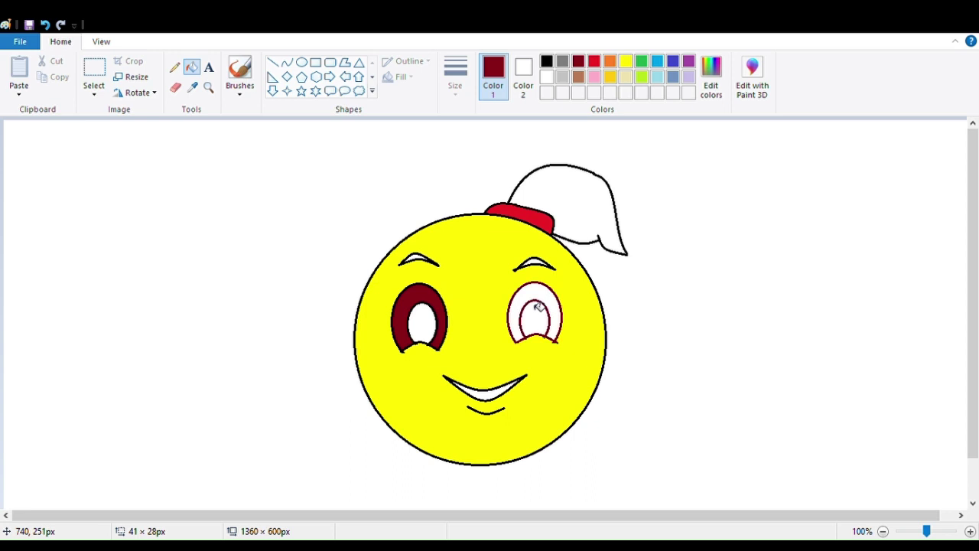
Undo the last fill on the right eye and refill the area around the left pupil with white.
{"action": "key", "text": "ctrl+z"}
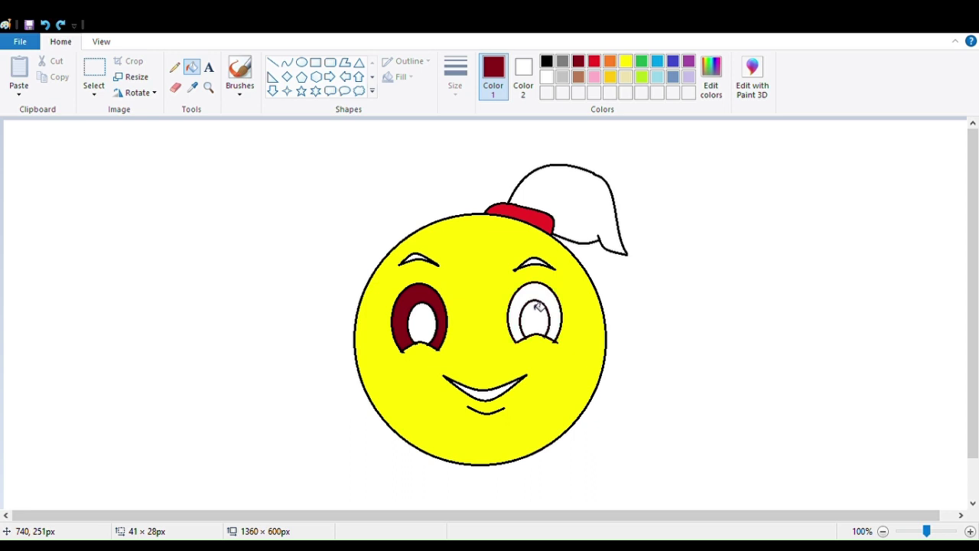
{"action": "left_click", "coordinate": [546, 77]}
{"action": "left_click", "coordinate": [439, 309]}
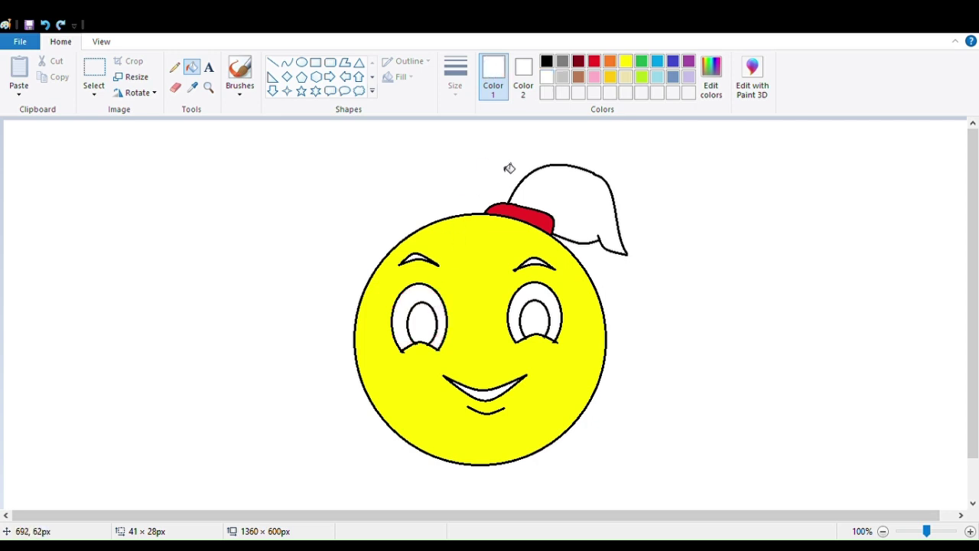
Fill both pupils, both eyebrows and the ponytail shape with black, and the mouth with red.
{"action": "left_click", "coordinate": [547, 64]}
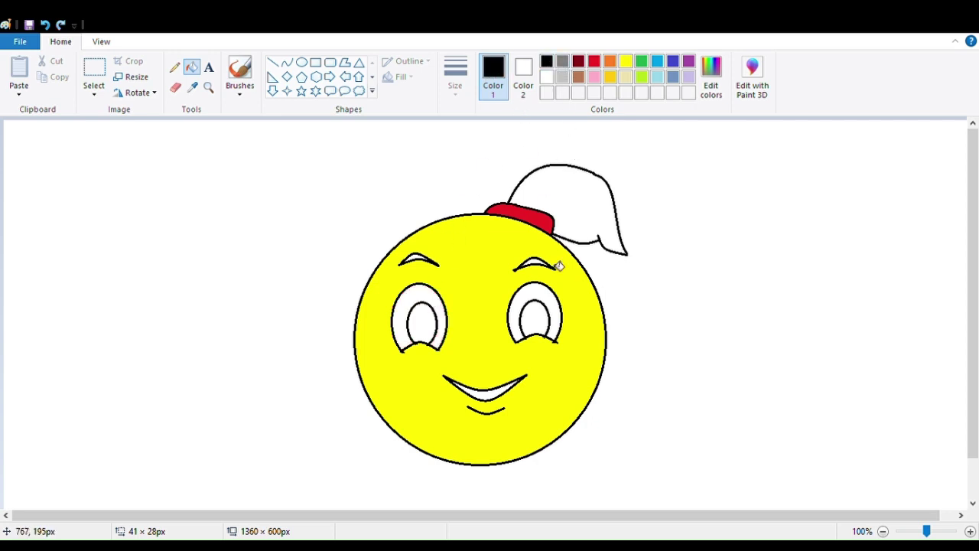
{"action": "left_click", "coordinate": [540, 318]}
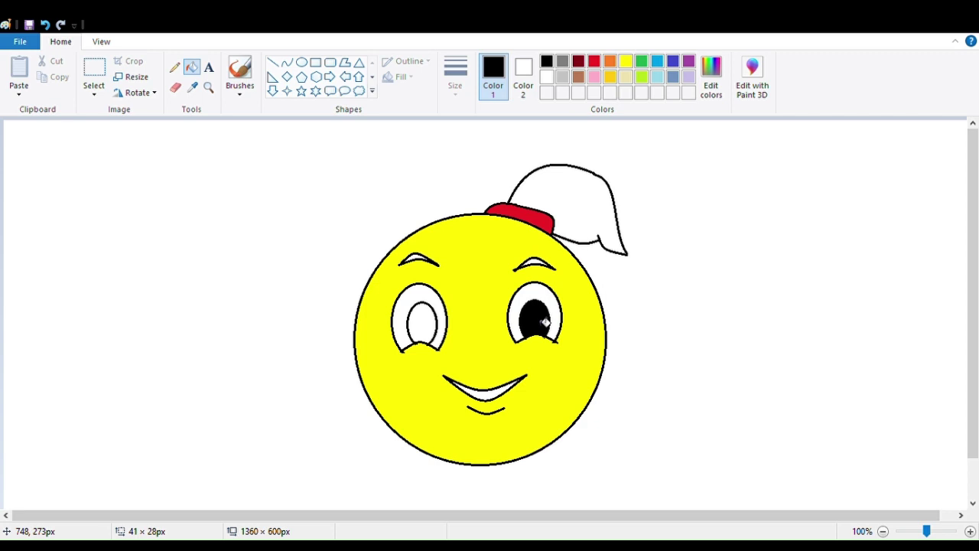
{"action": "left_click", "coordinate": [421, 325]}
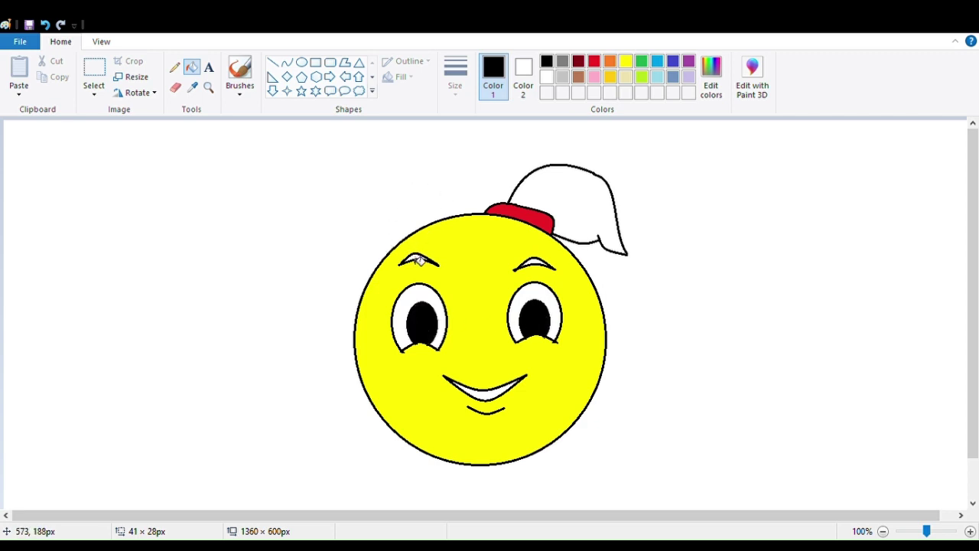
{"action": "left_click", "coordinate": [582, 207]}
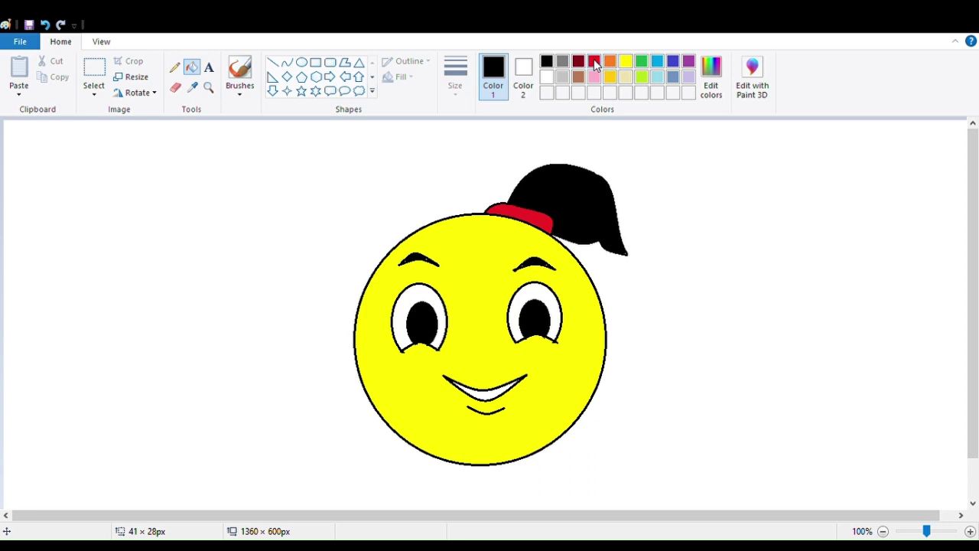
{"action": "left_click", "coordinate": [595, 63]}
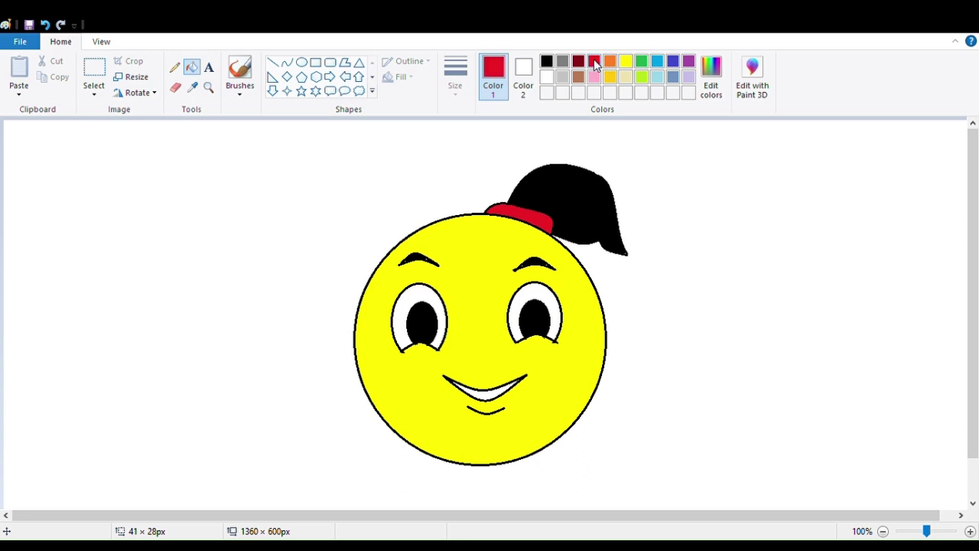
{"action": "left_click", "coordinate": [500, 394]}
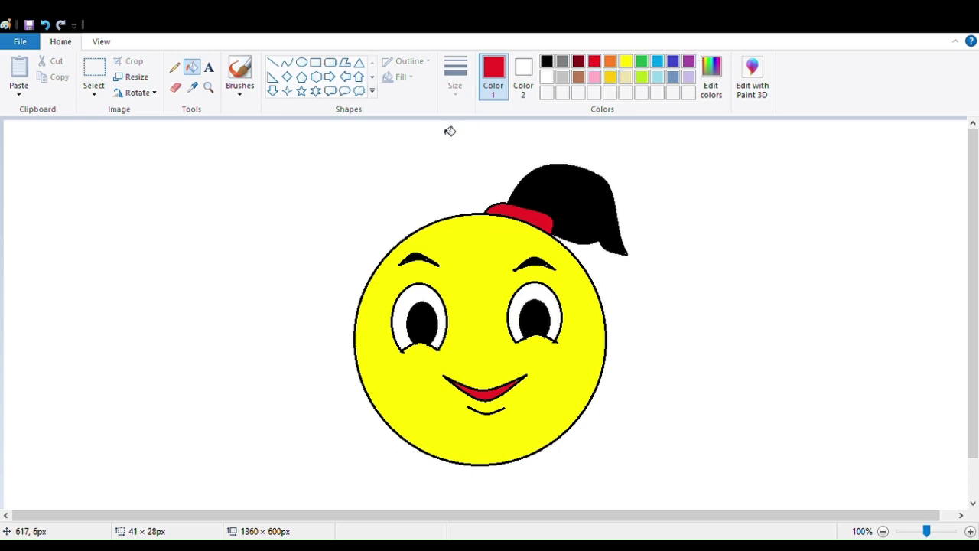
Draw small white oval highlights in the pupils, about 11 × 13 px in the right eye and 13 × 15 px in the left.
{"action": "left_click", "coordinate": [301, 62]}
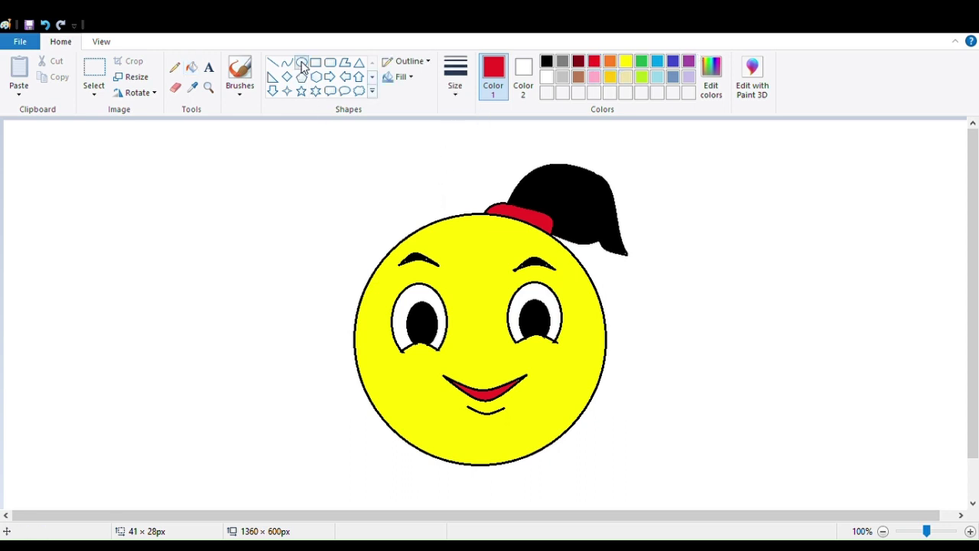
{"action": "left_click", "coordinate": [546, 78]}
{"action": "left_click_drag", "start_coordinate": [540, 316], "coordinate": [547, 325]}
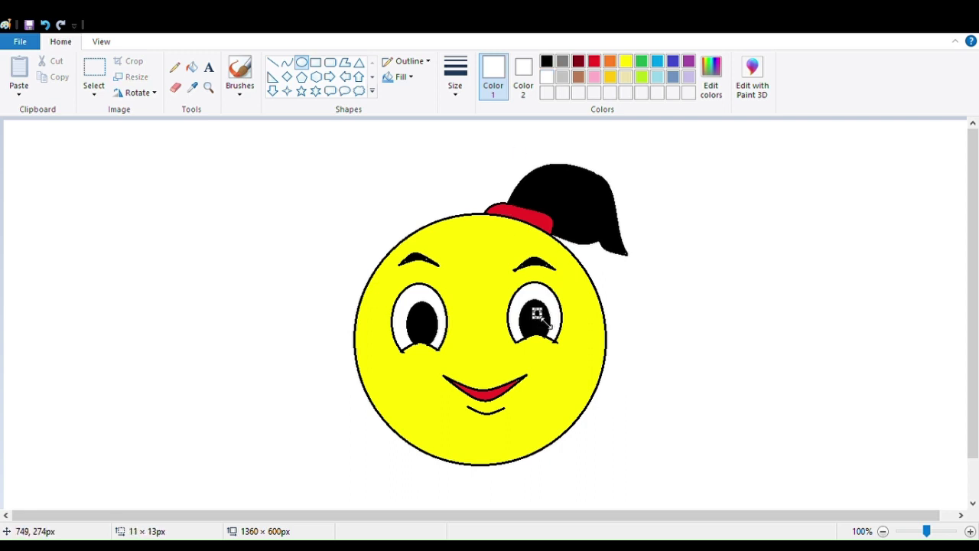
{"action": "left_click", "coordinate": [301, 64]}
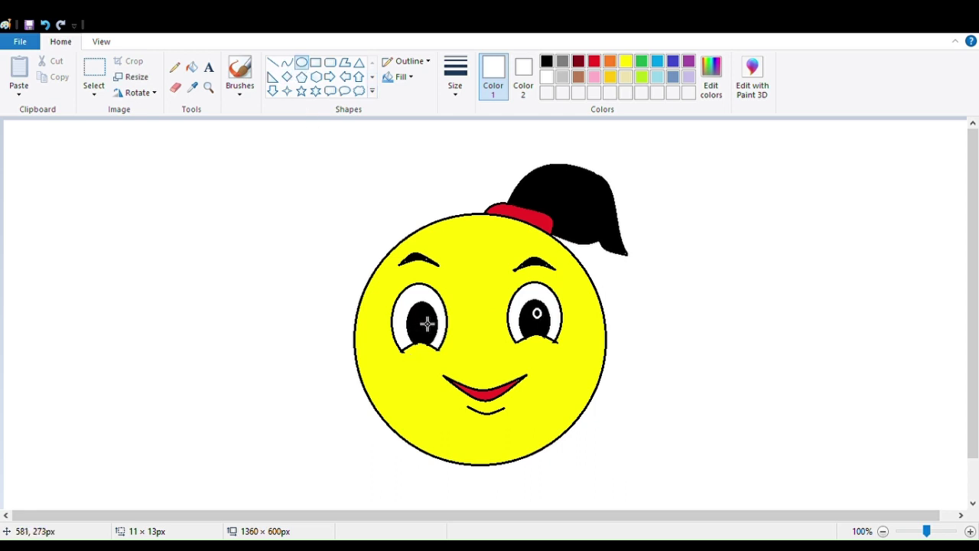
{"action": "left_click_drag", "start_coordinate": [427, 316], "coordinate": [435, 326]}
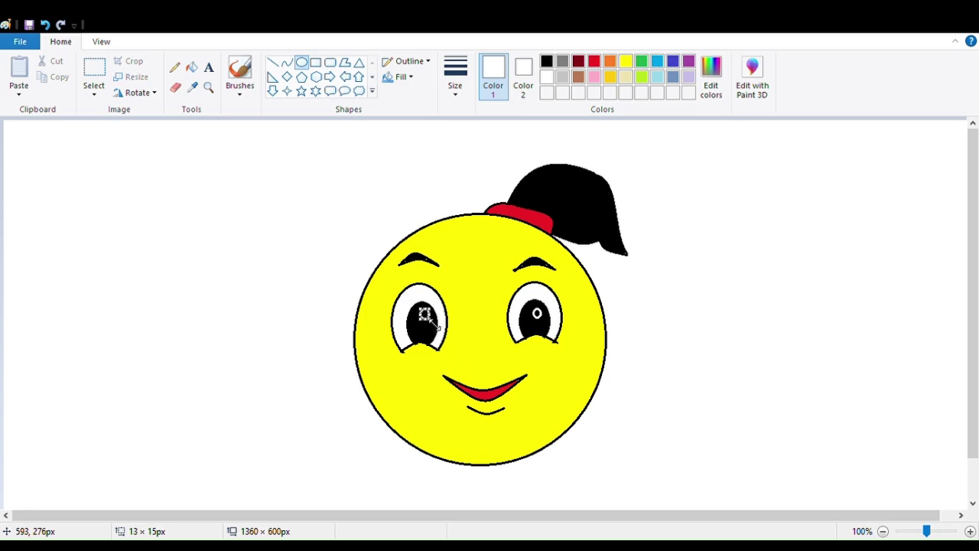
{"action": "left_click", "coordinate": [286, 67]}
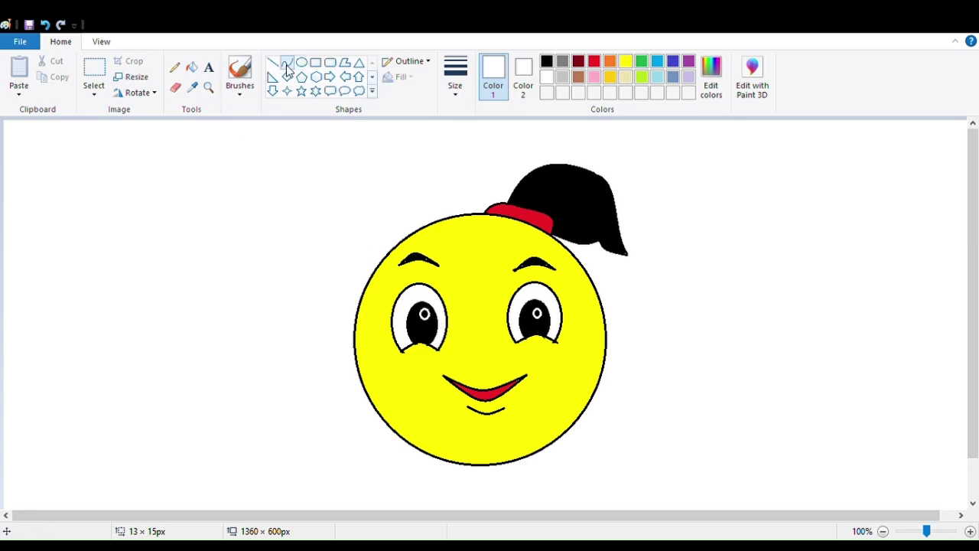